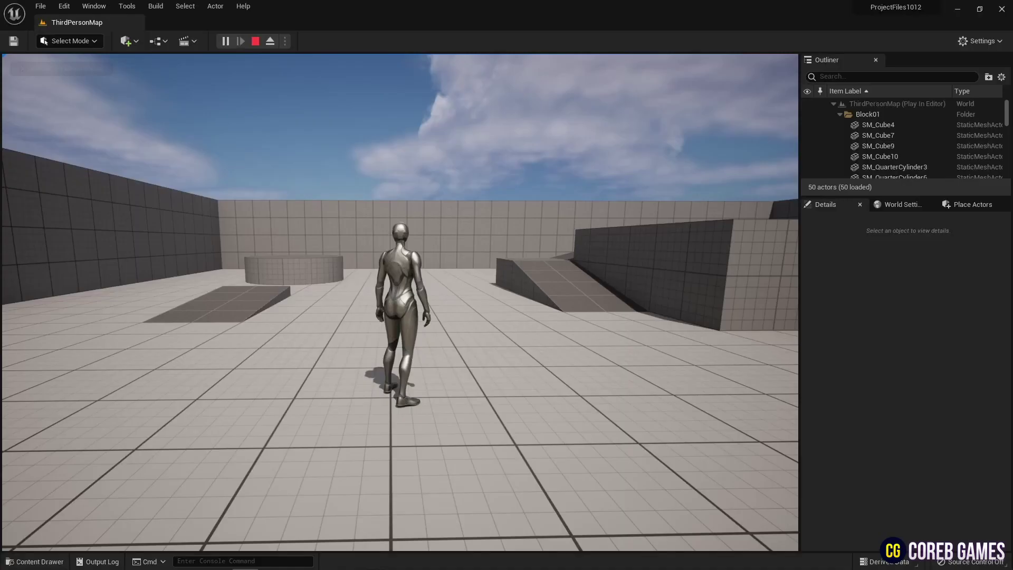
Step: Play-test the finished pause menu by running the character and trying its Resume, Restart and Quit options
{"action": "key", "text": "w"}
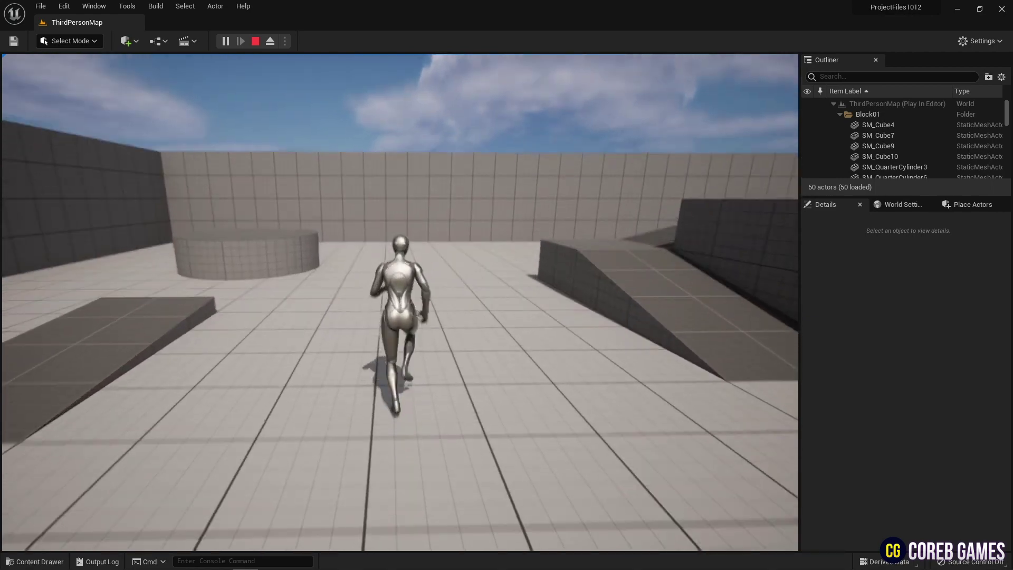
{"action": "key", "text": "space"}
{"action": "key", "text": "p"}
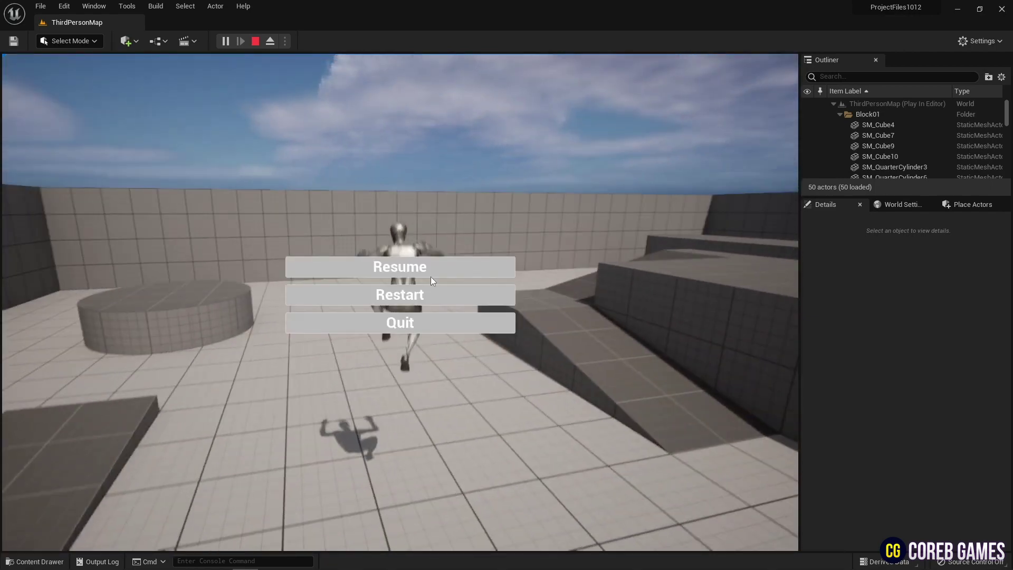
{"action": "left_click", "coordinate": [399, 267]}
{"action": "key", "text": "w"}
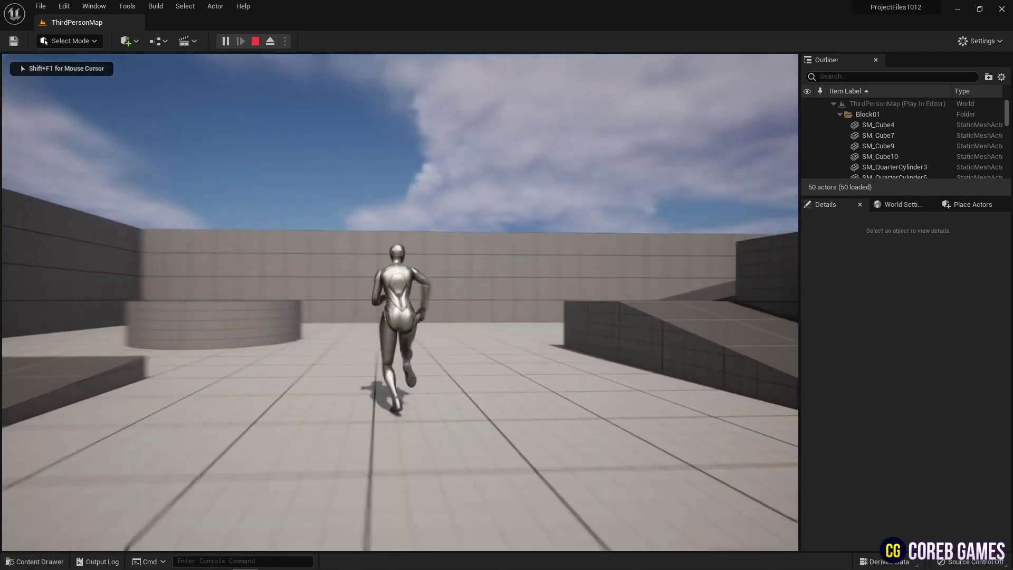
{"action": "key", "text": "Escape"}
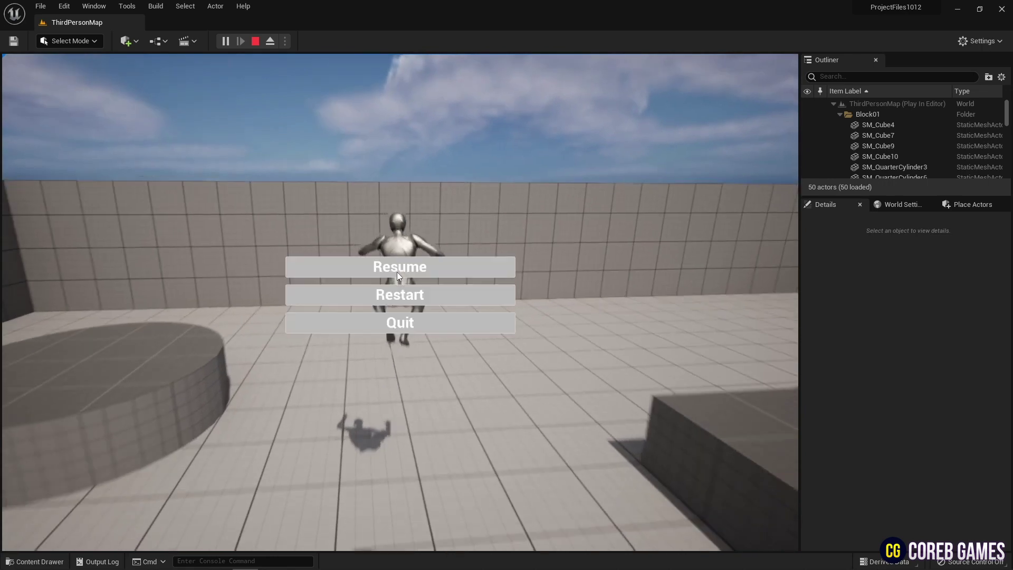
{"action": "left_click", "coordinate": [398, 301]}
{"action": "key", "text": "w"}
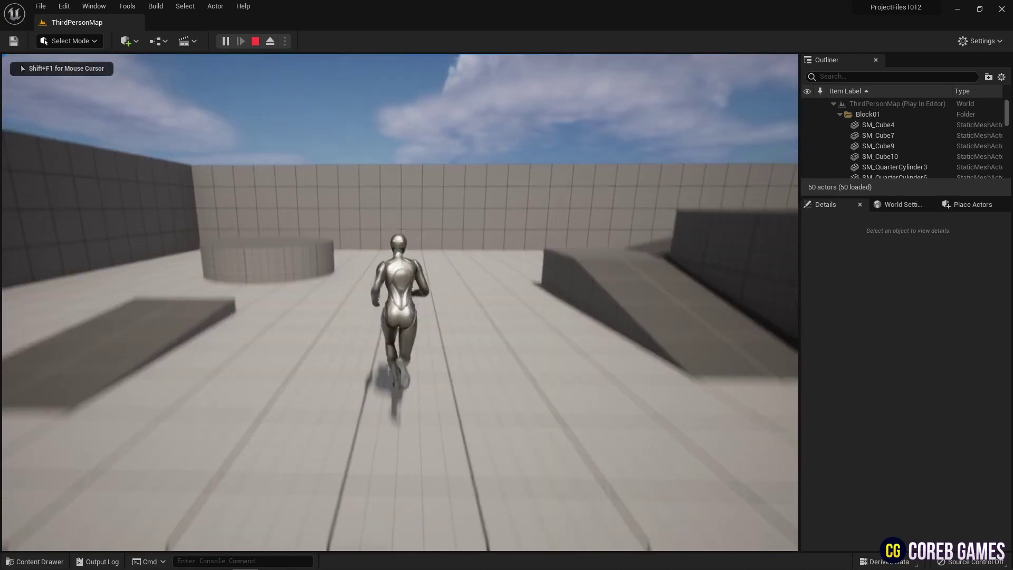
{"action": "key", "text": "Escape"}
{"action": "left_click", "coordinate": [400, 326]}
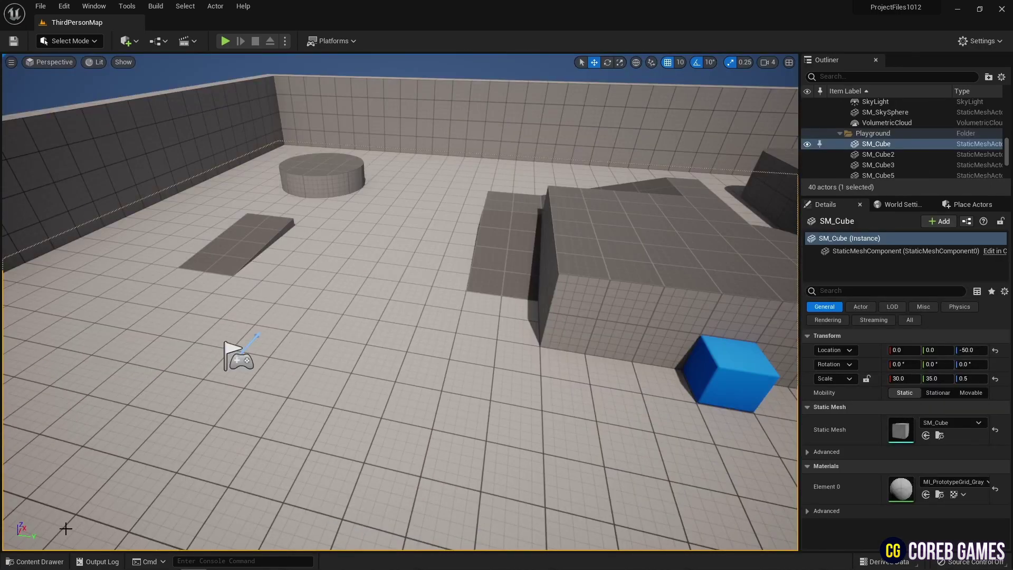
Step: Create a User Widget blueprint named WBP_Menu in the Content folder and open it in a maximized editor
{"action": "left_click", "coordinate": [36, 561]}
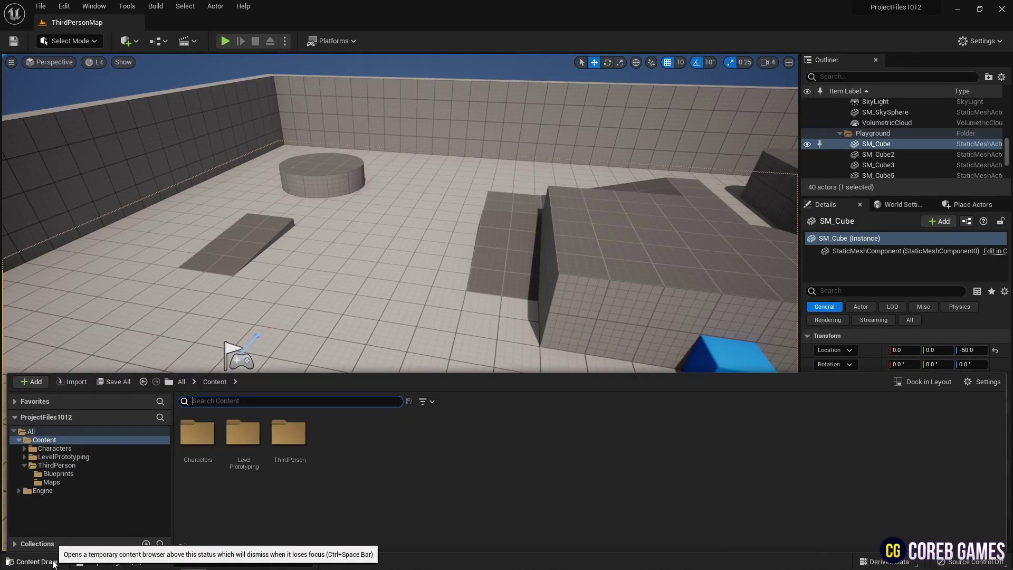
{"action": "right_click", "coordinate": [396, 428]}
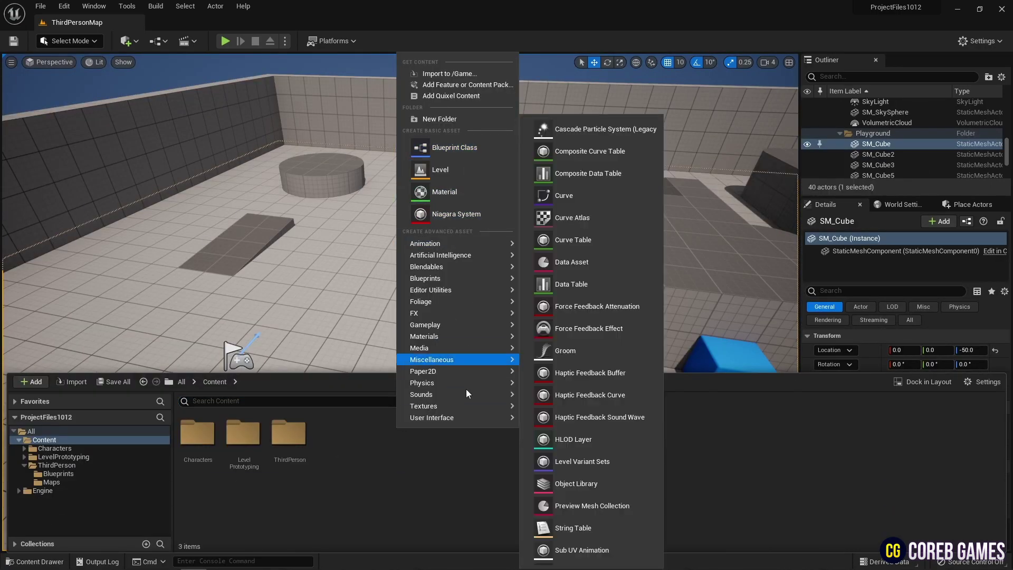
{"action": "mouse_move", "coordinate": [458, 417]}
{"action": "left_click", "coordinate": [548, 516]}
{"action": "left_click", "coordinate": [390, 203]}
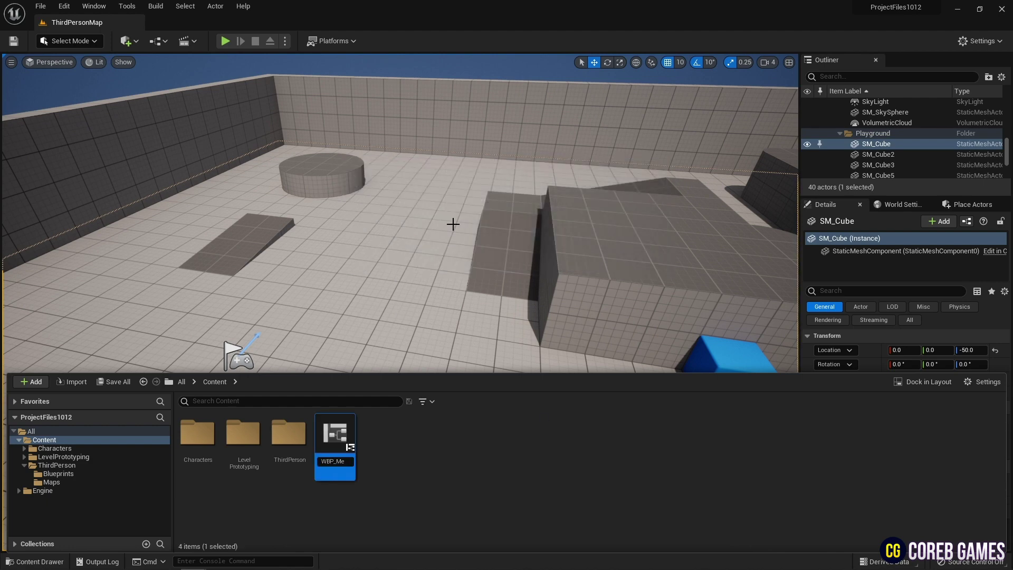
{"action": "type", "text": "WBP_Menu"}
{"action": "key", "text": "Return"}
{"action": "double_click", "coordinate": [335, 438]}
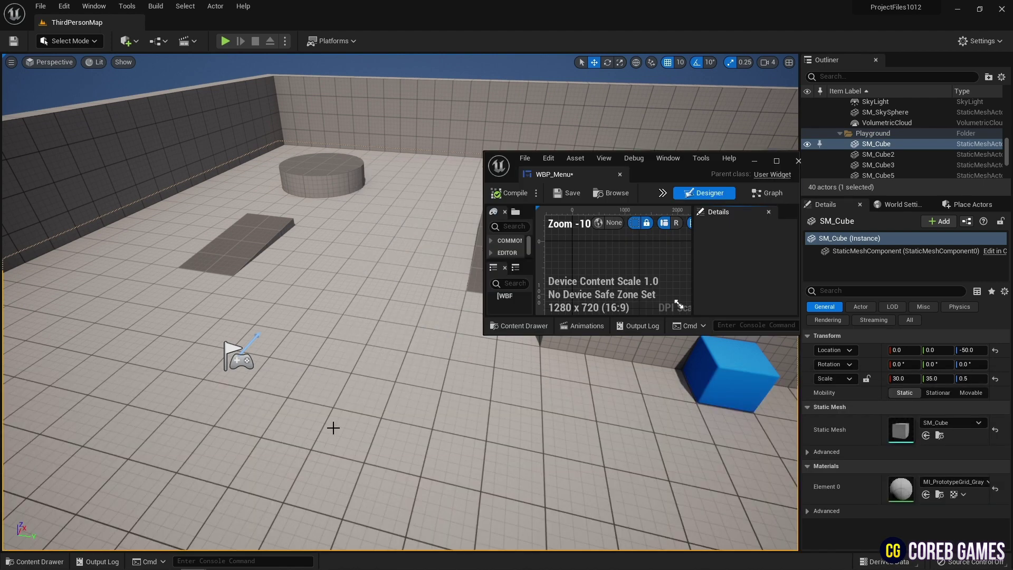
{"action": "left_click", "coordinate": [778, 162]}
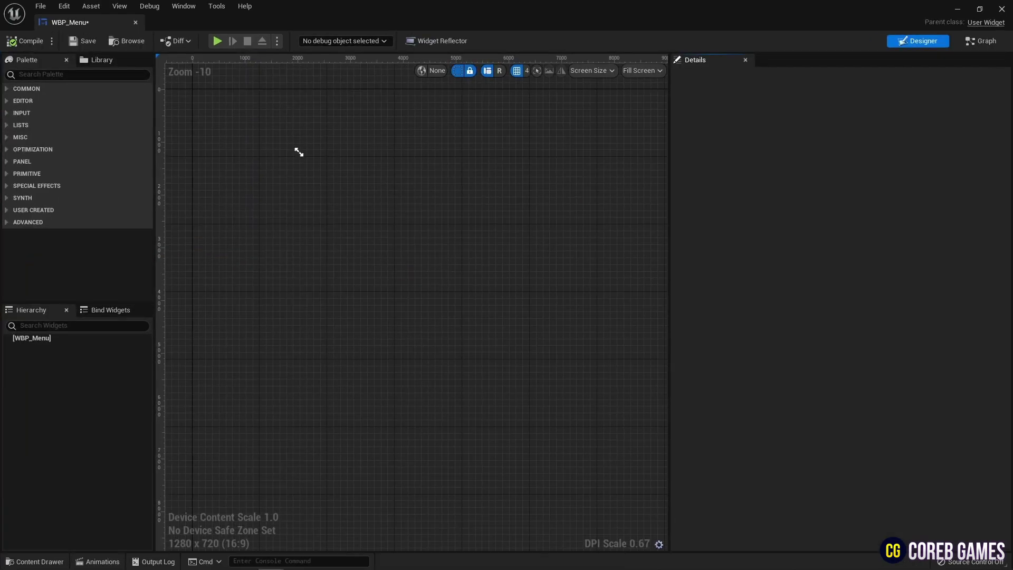
Step: Add a Canvas Panel to the WBP_Menu root
{"action": "right_click_drag", "start_coordinate": [299, 152], "coordinate": [324, 152]}
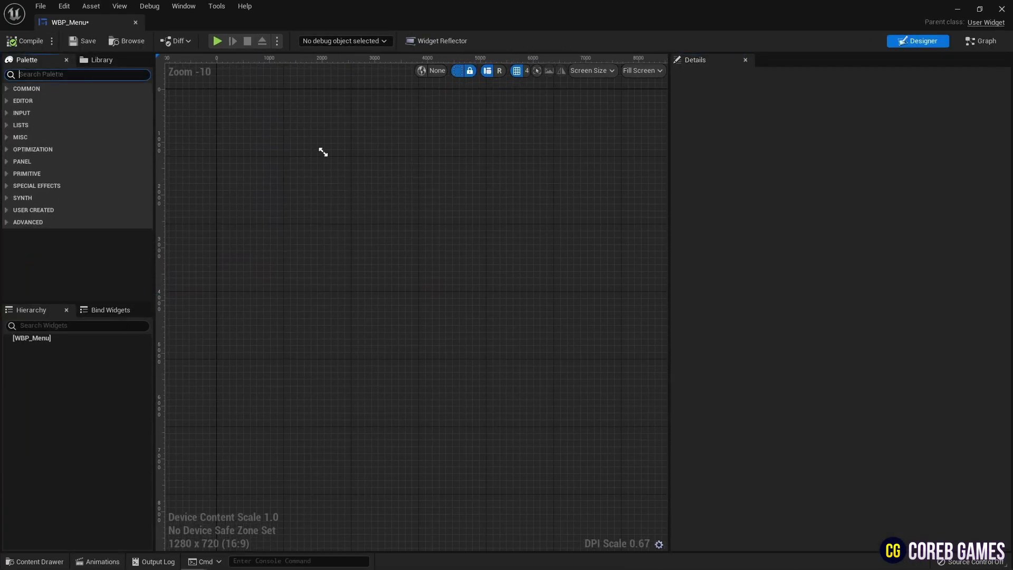
{"action": "type", "text": "can"}
{"action": "left_click_drag", "start_coordinate": [53, 100], "coordinate": [71, 340]}
{"action": "right_click_drag", "start_coordinate": [413, 153], "coordinate": [525, 270]}
{"action": "scroll", "coordinate": [368, 159], "scroll_direction": "up", "scroll_amount": 7}
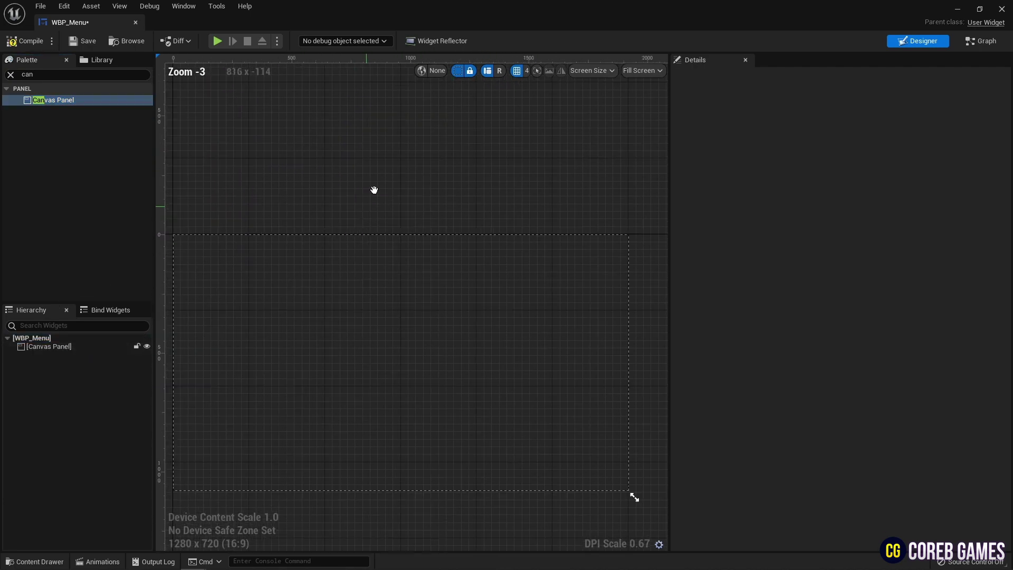
Step: Add a Vertical Box inside the Canvas Panel and set its size to 500 by 200
{"action": "type", "text": "vertic"}
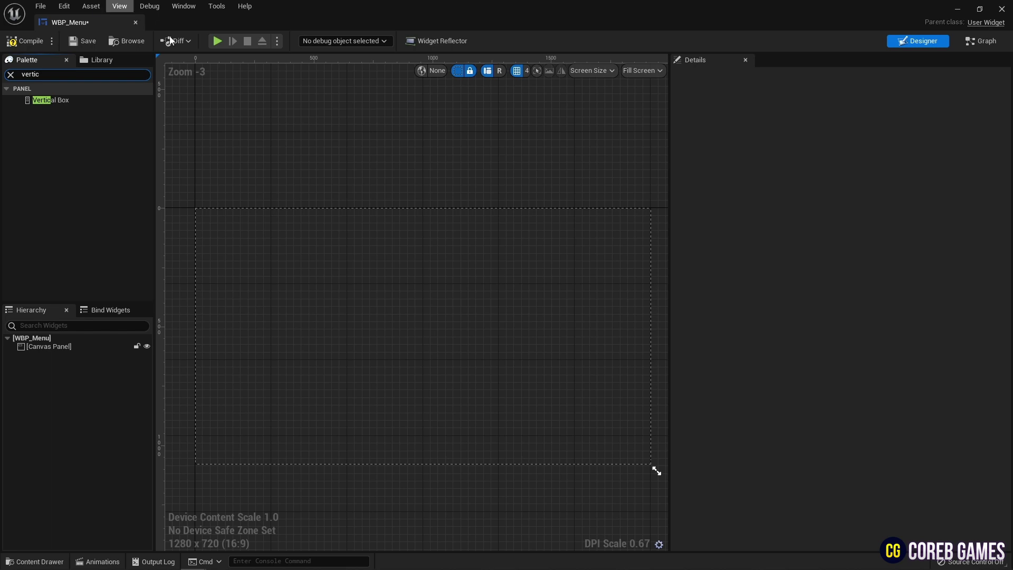
{"action": "left_click_drag", "start_coordinate": [50, 100], "coordinate": [86, 351]}
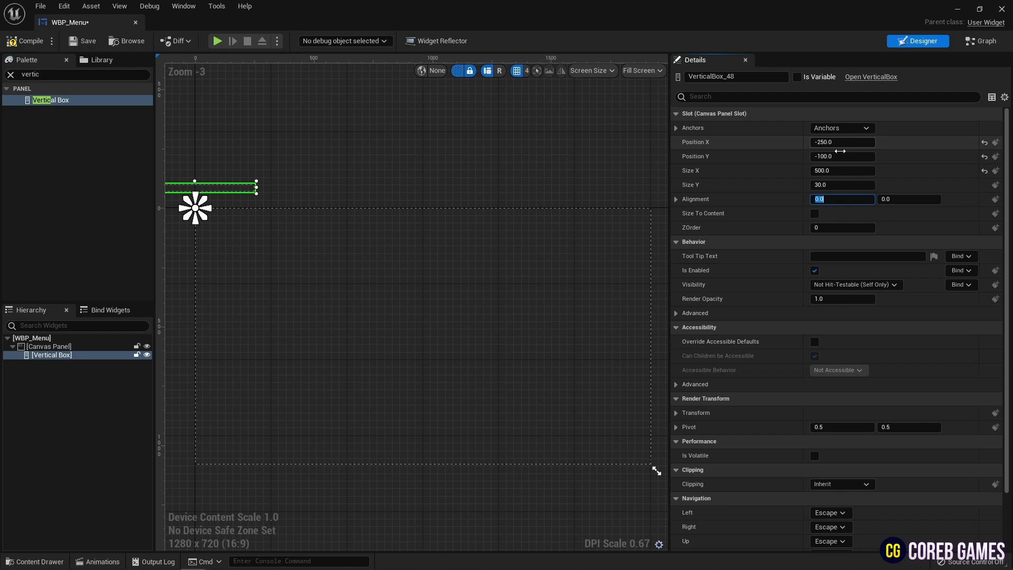
{"action": "left_click", "coordinate": [831, 185]}
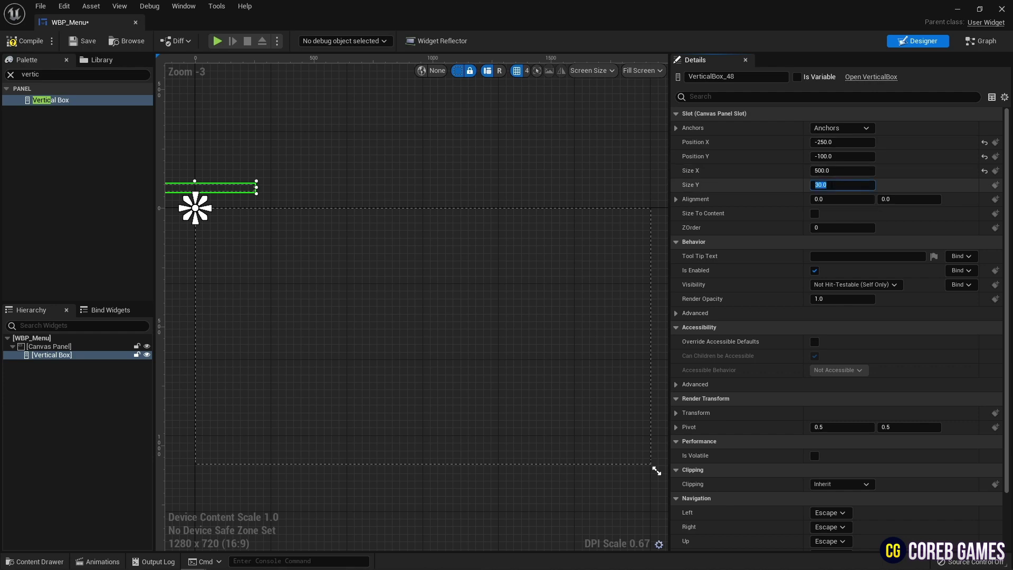
Step: Anchor the Vertical Box to the canvas centre and set its position to X -250, Y -100
{"action": "left_click", "coordinate": [841, 128]}
{"action": "left_click", "coordinate": [875, 181]}
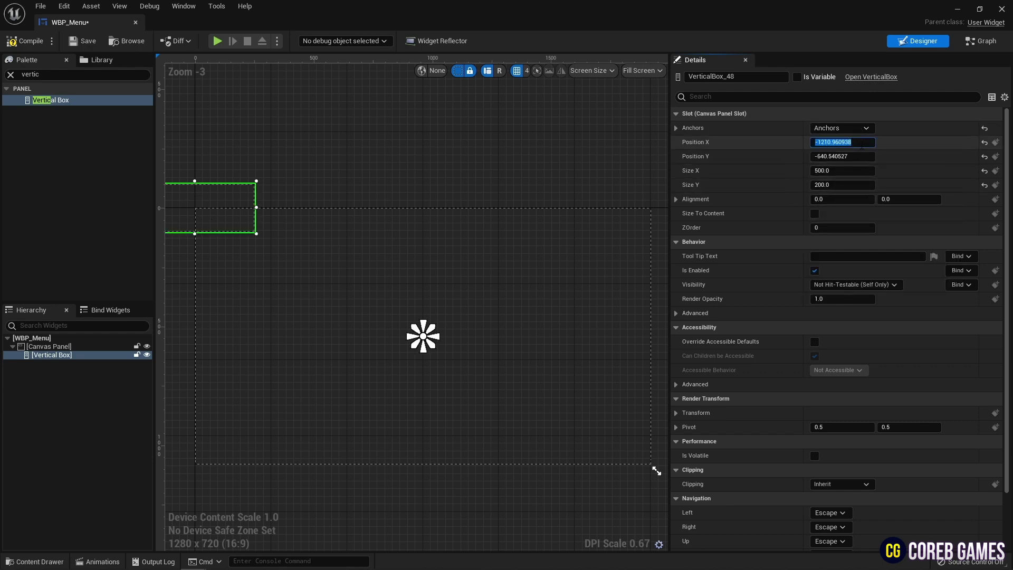
{"action": "left_click", "coordinate": [862, 144]}
{"action": "type", "text": "-250"}
{"action": "key", "text": "Tab"}
{"action": "type", "text": "1"}
{"action": "key", "text": "Return"}
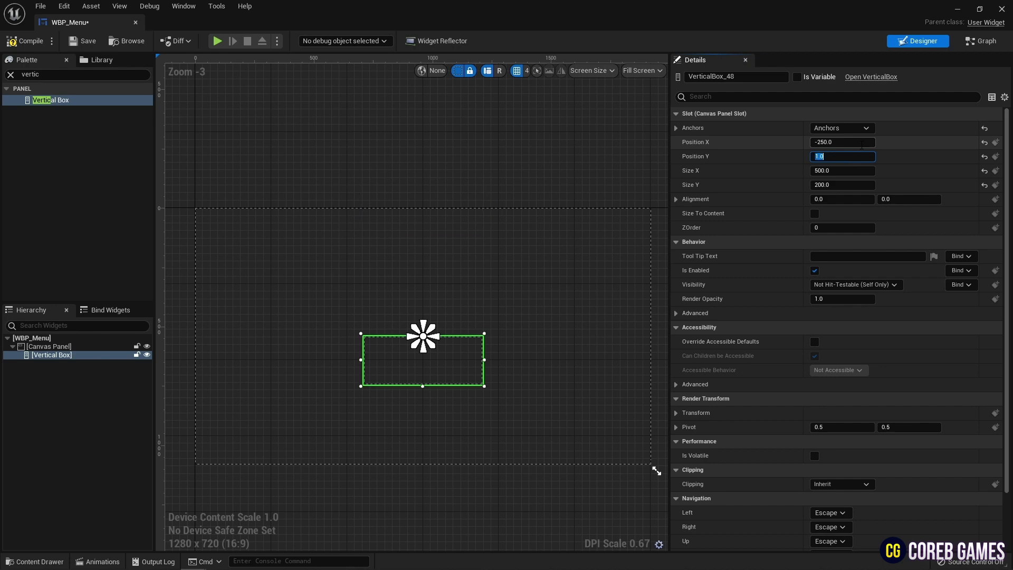
{"action": "type", "text": "-100"}
{"action": "key", "text": "Return"}
Step: Add a Button to the Vertical Box and place a Text widget inside it
{"action": "scroll", "coordinate": [549, 332], "scroll_direction": "up", "scroll_amount": 4}
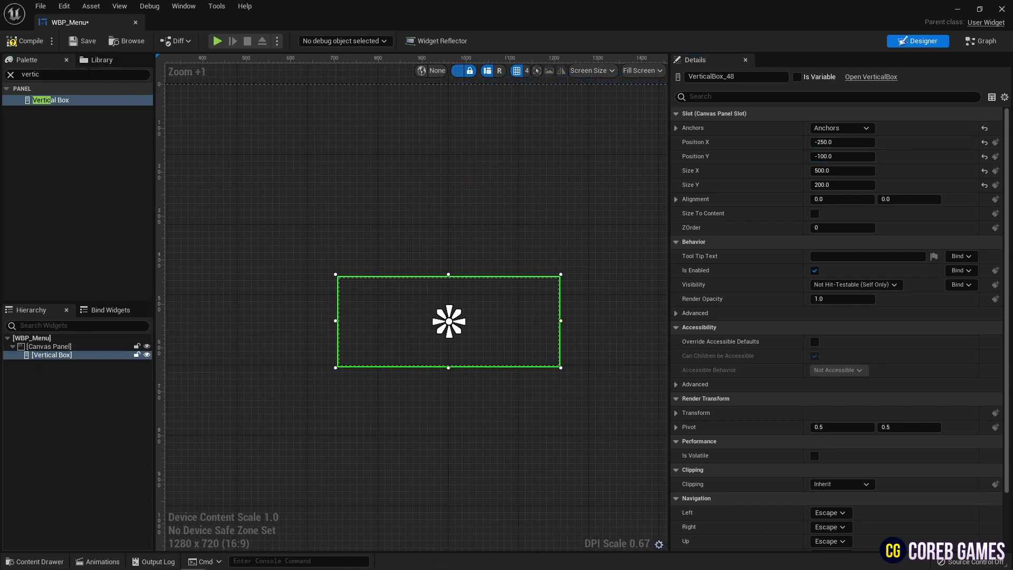
{"action": "type", "text": "Button"}
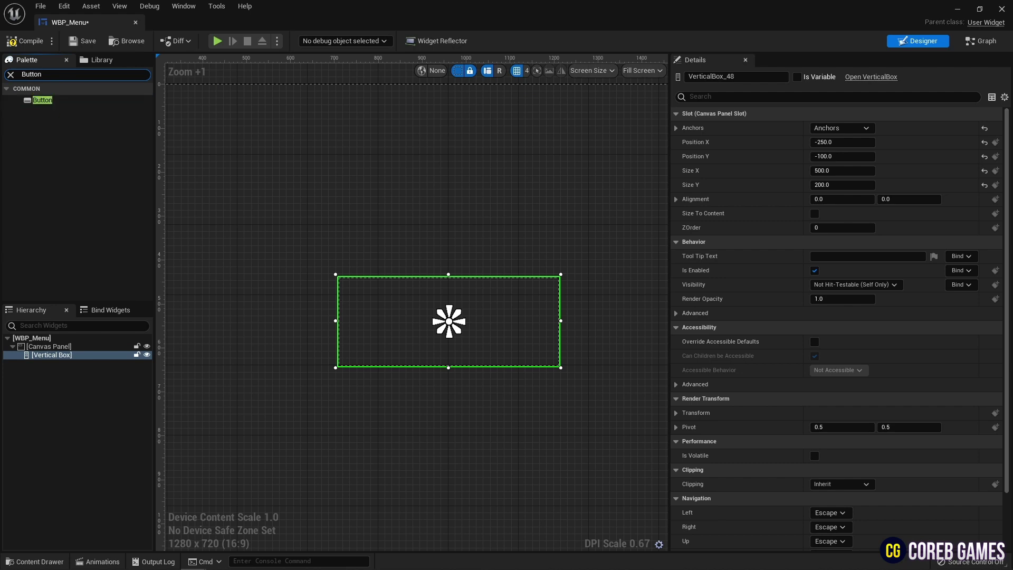
{"action": "left_click", "coordinate": [47, 100]}
{"action": "left_click_drag", "start_coordinate": [60, 358], "coordinate": [71, 365]}
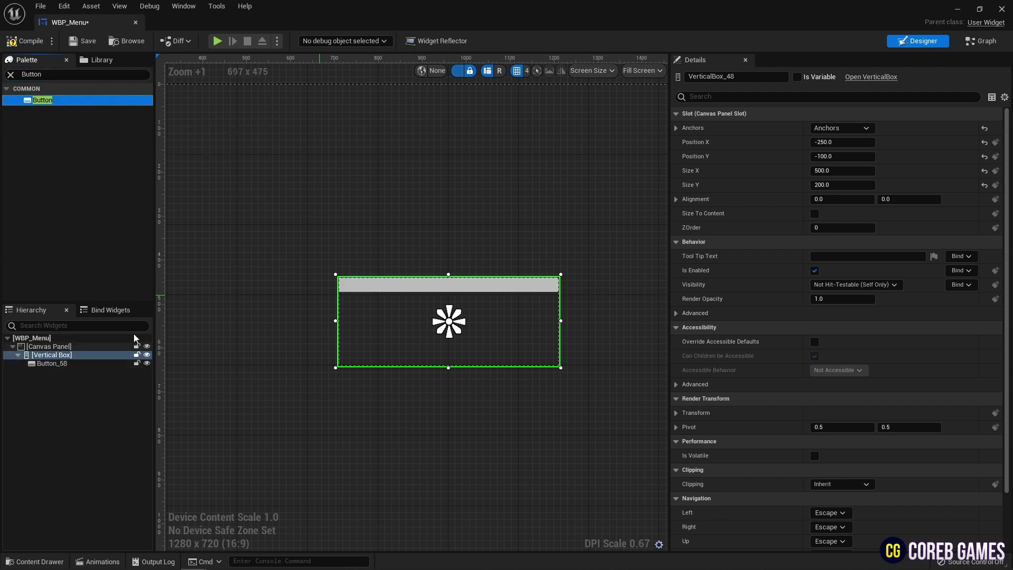
{"action": "left_click", "coordinate": [54, 74]}
{"action": "type", "text": "t"}
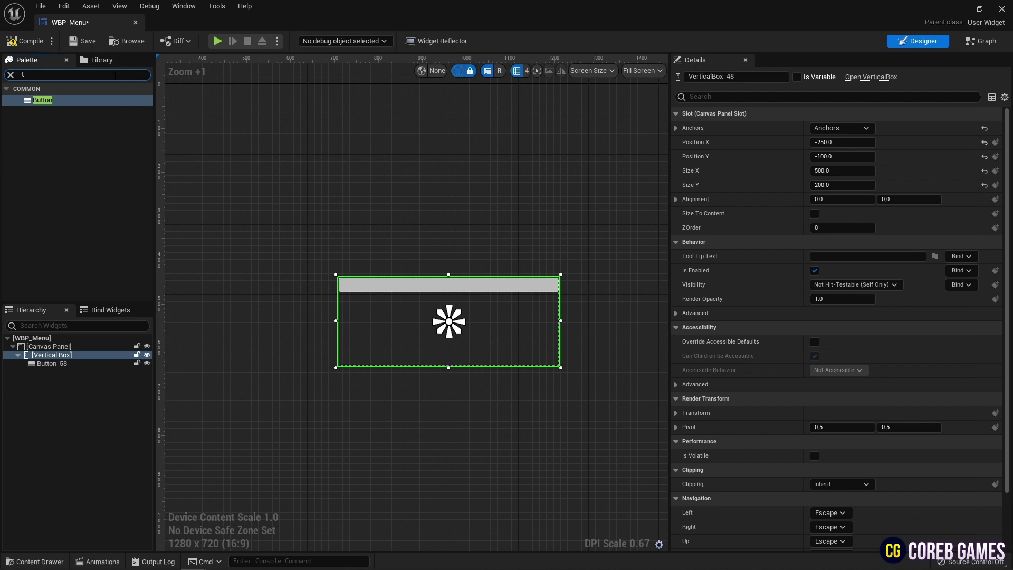
{"action": "type", "text": "ex"}
{"action": "left_click_drag", "start_coordinate": [40, 111], "coordinate": [53, 365]}
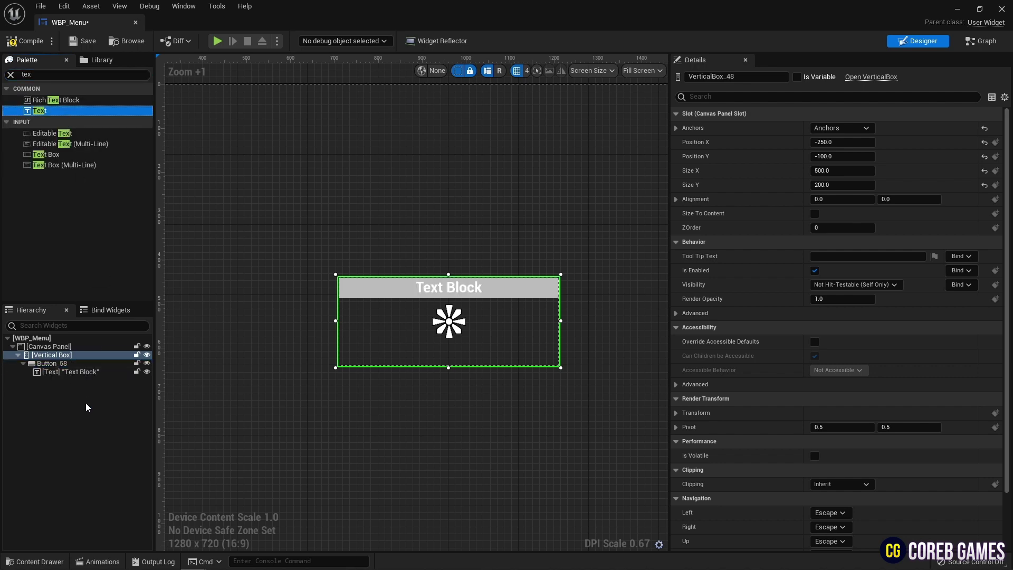
Step: Rename the button to ResumeButton and set its text to Resume
{"action": "left_click", "coordinate": [52, 363]}
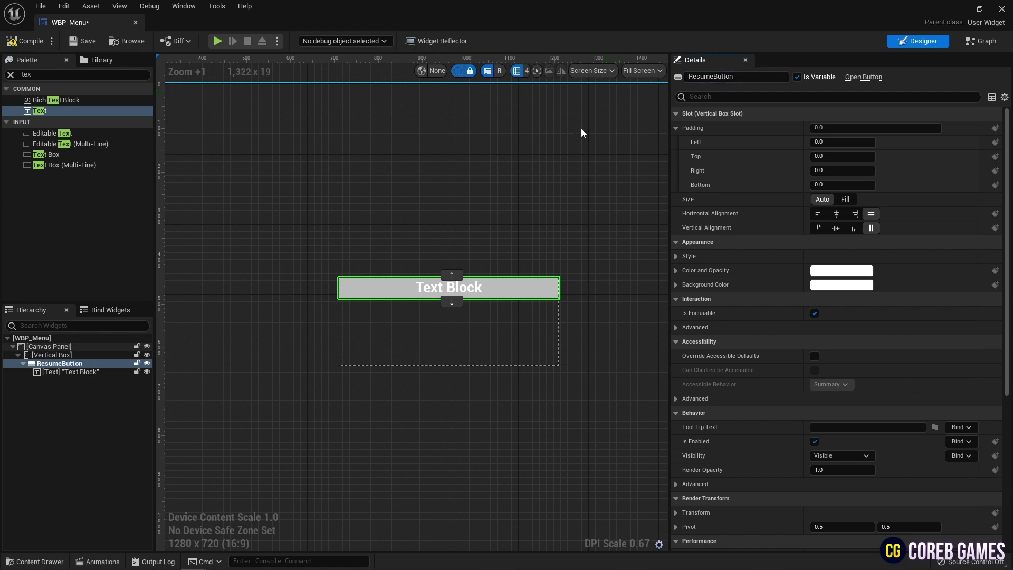
{"action": "left_click", "coordinate": [87, 371]}
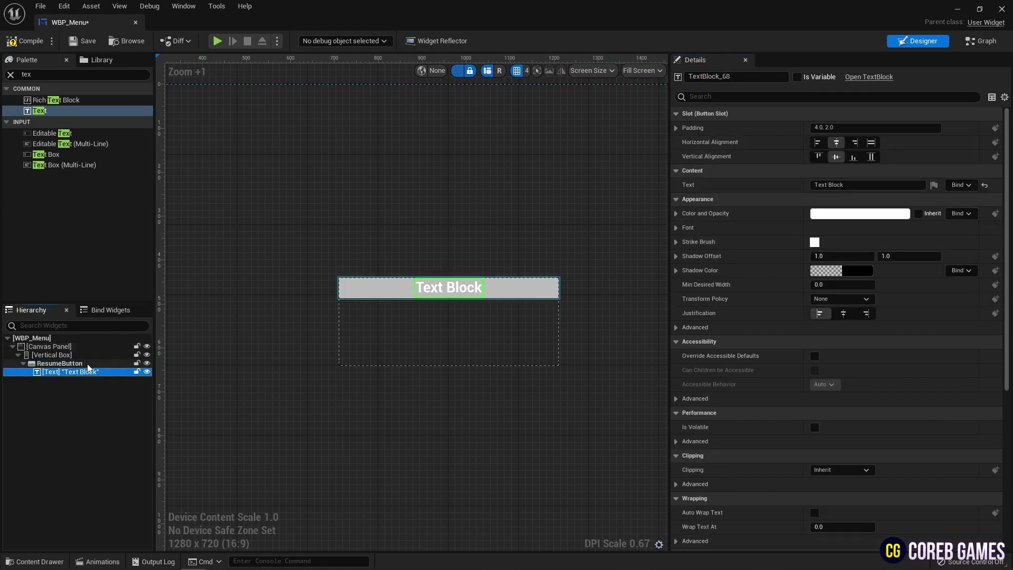
{"action": "left_click", "coordinate": [87, 364]}
{"action": "left_click_drag", "start_coordinate": [715, 77], "coordinate": [686, 77]}
{"action": "left_click", "coordinate": [79, 370]}
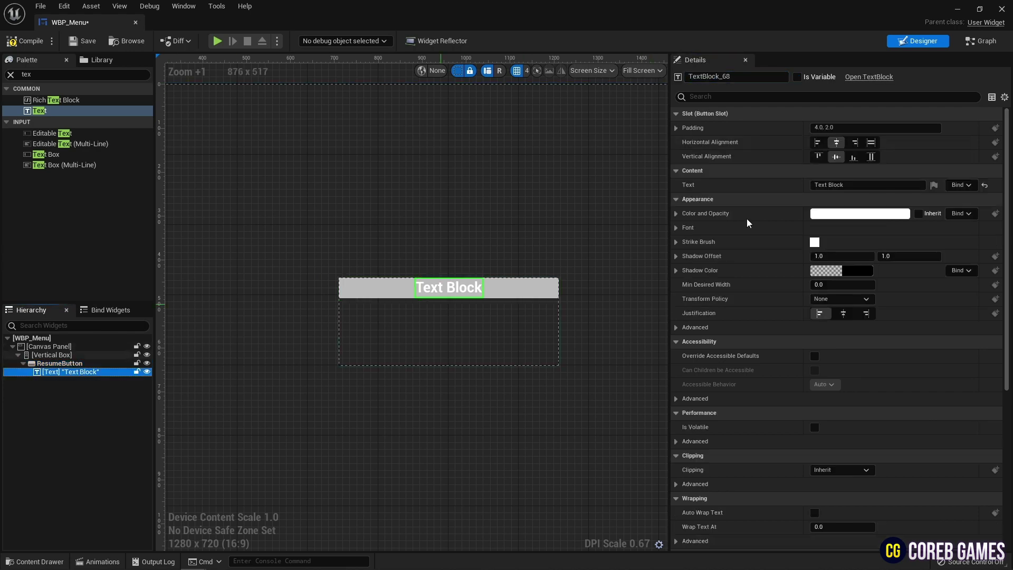
{"action": "left_click", "coordinate": [816, 184]}
{"action": "type", "text": "Resume"}
Step: Make two copies of ResumeButton, including its text, inside the Vertical Box
{"action": "left_click", "coordinate": [79, 363]}
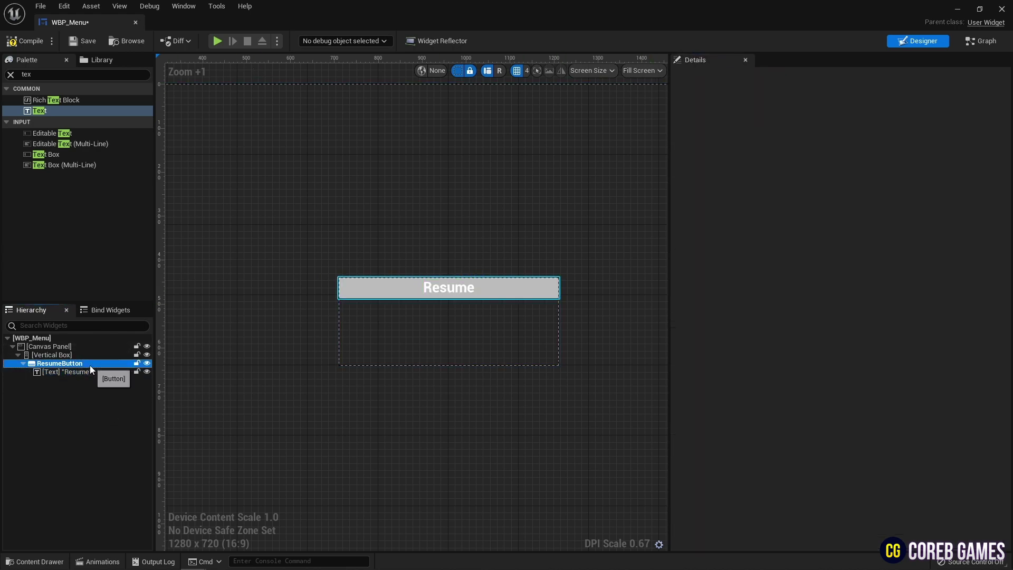
{"action": "key", "text": "ctrl+d"}
{"action": "key", "text": "ctrl+d"}
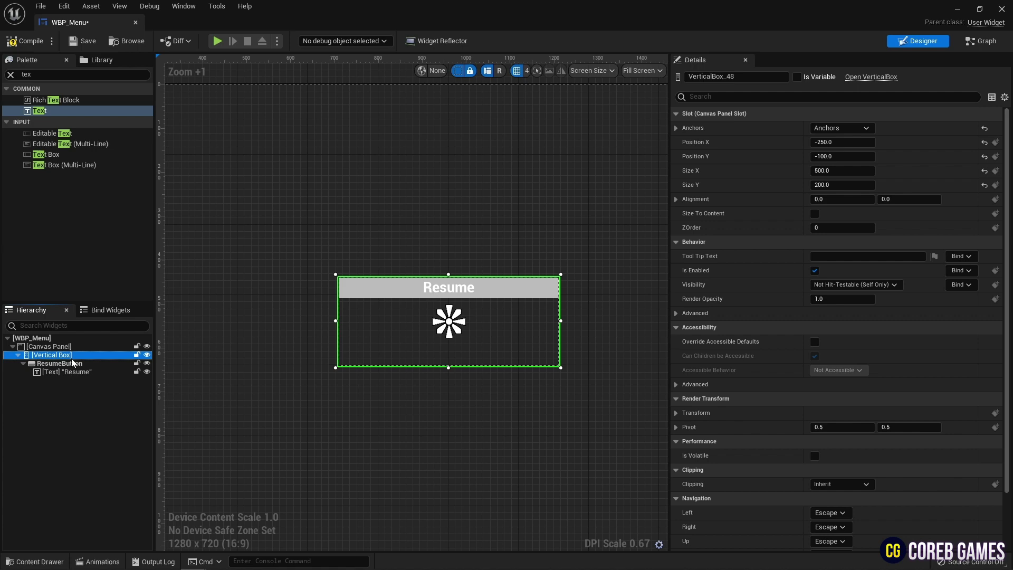
Step: Set the second button's top and bottom padding to 15
{"action": "left_click", "coordinate": [74, 381]}
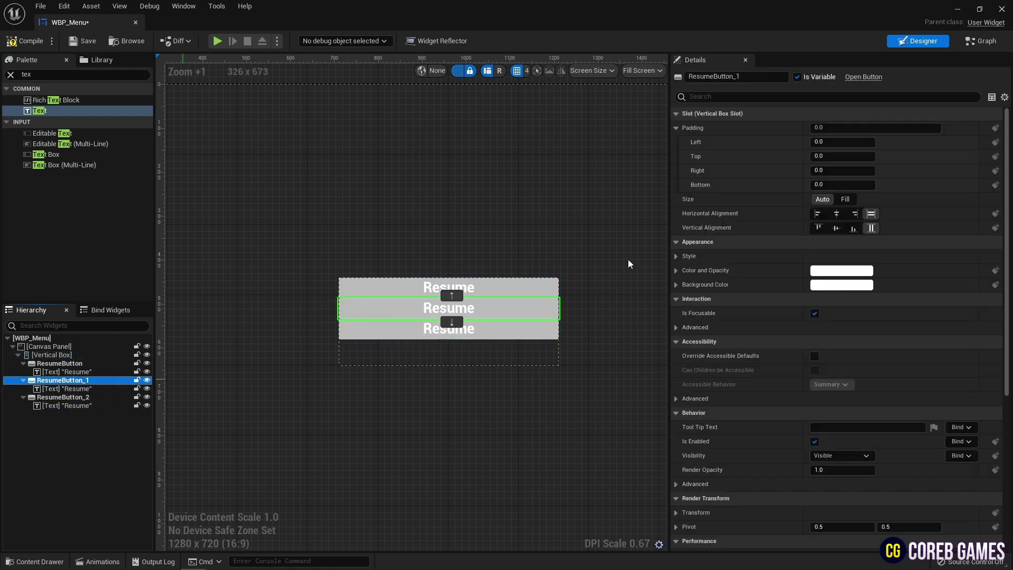
{"action": "left_click", "coordinate": [847, 156]}
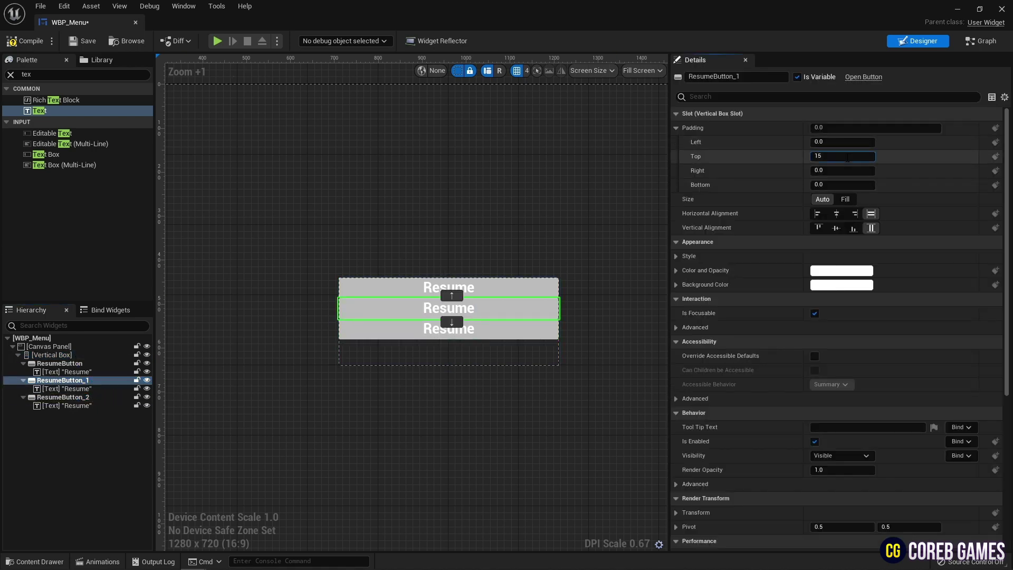
{"action": "key", "text": "Tab"}
{"action": "key", "text": "Tab"}
{"action": "type", "text": "15"}
{"action": "key", "text": "Return"}
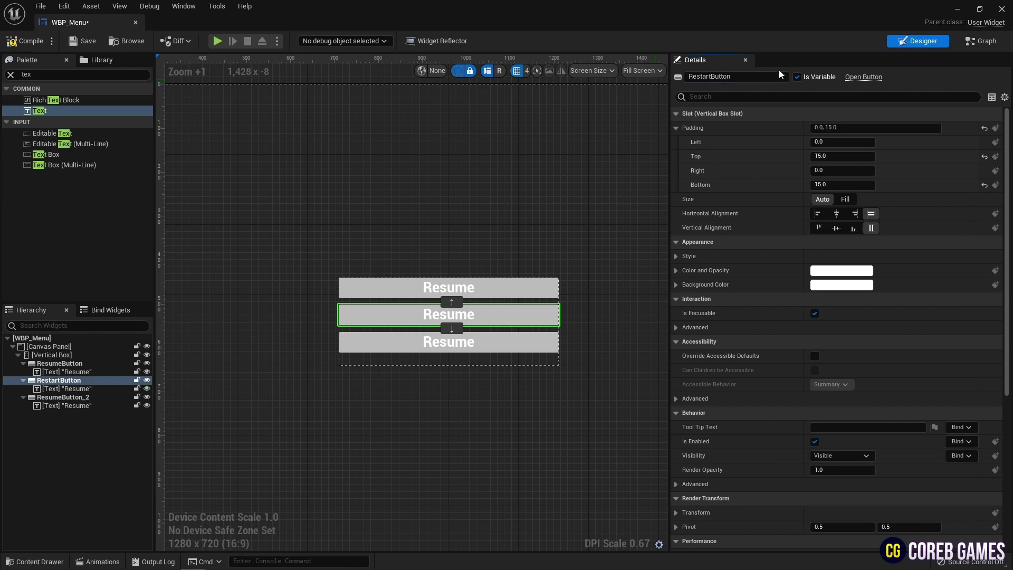
Step: Name the second button RestartButton and change its text to Restart
{"action": "double_click", "coordinate": [739, 75]}
{"action": "key", "text": "ctrl+c"}
{"action": "left_click", "coordinate": [74, 388]}
{"action": "left_click_drag", "start_coordinate": [844, 185], "coordinate": [729, 186]}
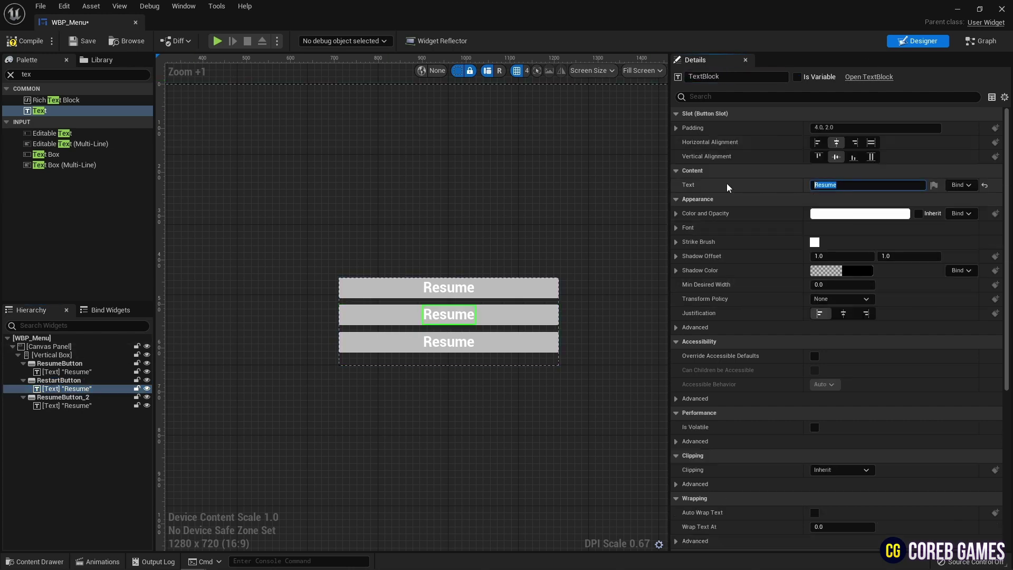
{"action": "key", "text": "ctrl+v"}
{"action": "key", "text": "Return"}
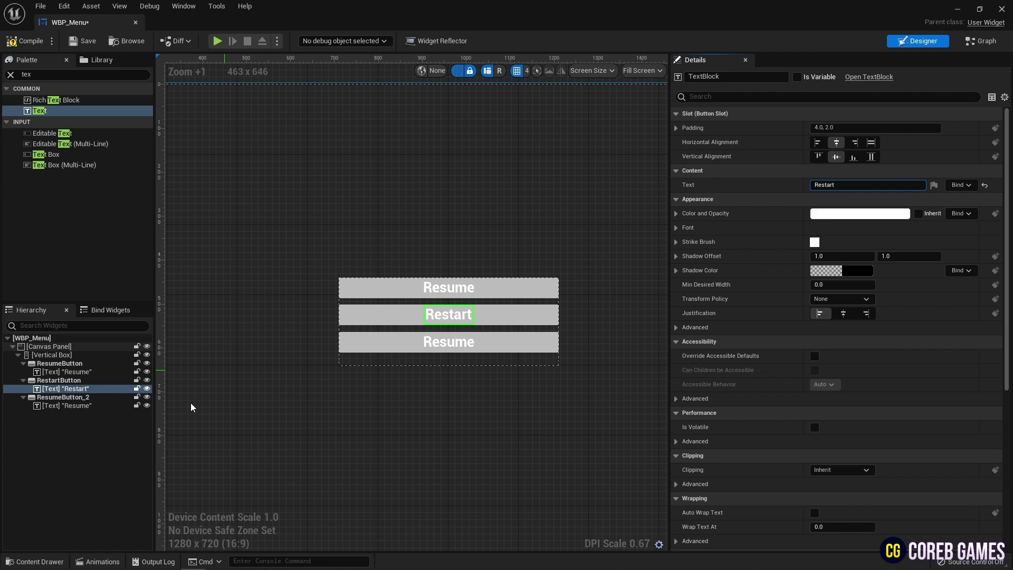
Step: Rename the third button to QuitButton and change its text to Quit
{"action": "left_click", "coordinate": [117, 398]}
{"action": "left_click_drag", "start_coordinate": [760, 77], "coordinate": [456, 79]}
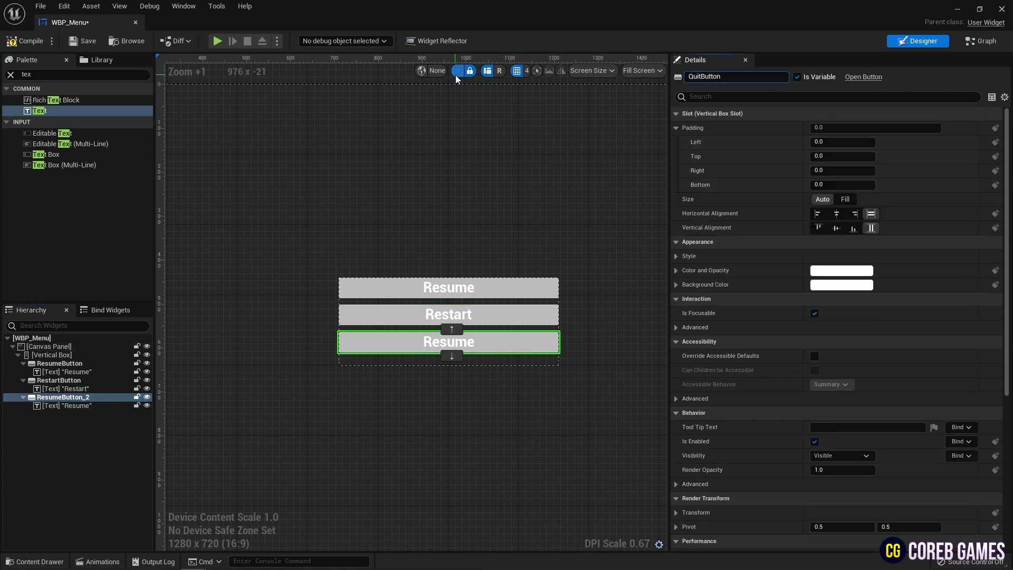
{"action": "key", "text": "Return"}
{"action": "left_click", "coordinate": [78, 406]}
{"action": "left_click", "coordinate": [881, 184]}
{"action": "key", "text": "ctrl+v"}
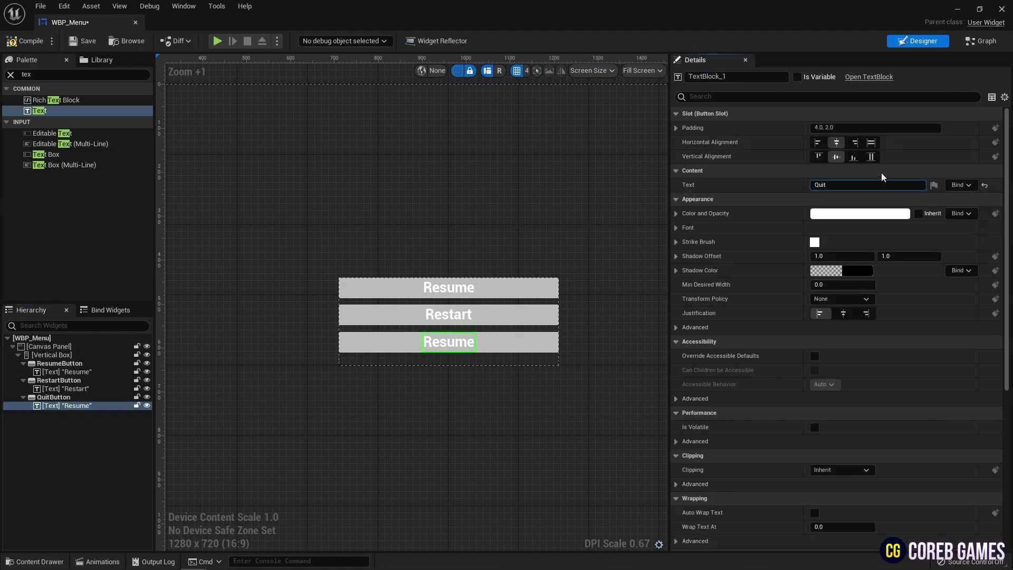
Step: Compile and save the menu widget, and switch to its event graph
{"action": "key", "text": "F7"}
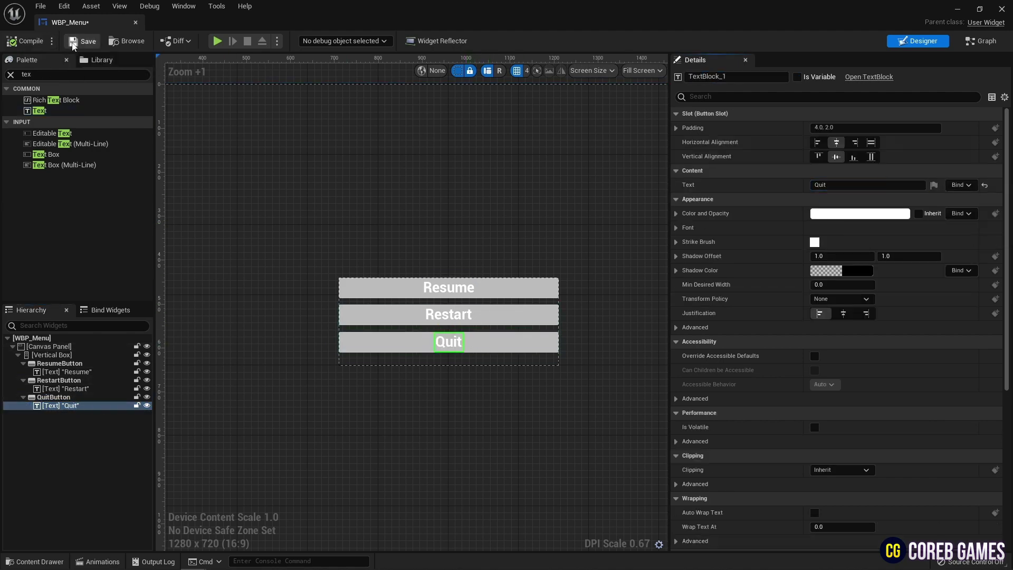
{"action": "key", "text": "ctrl+s"}
{"action": "left_click", "coordinate": [981, 41]}
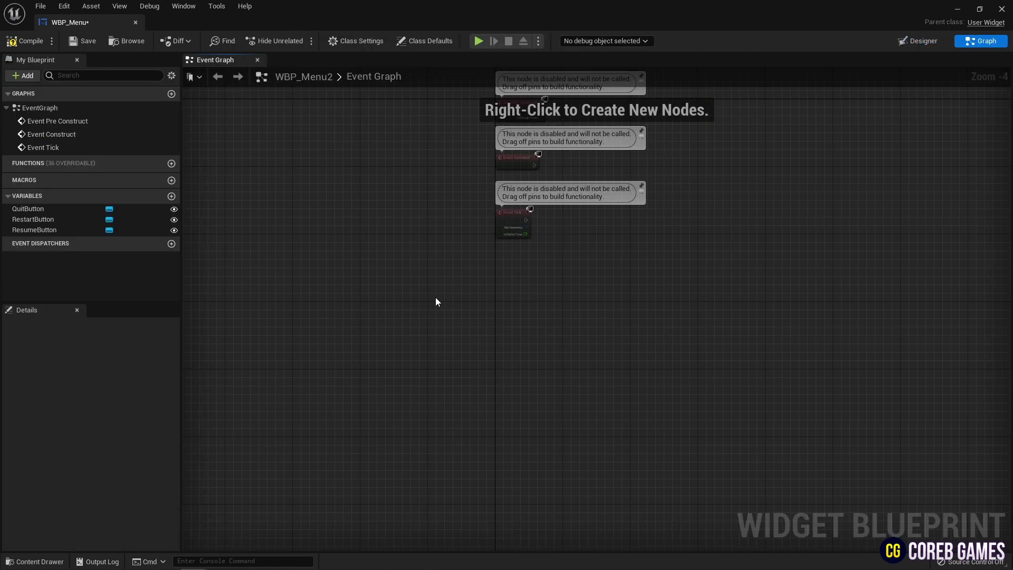
Step: Add On Clicked events for QuitButton, RestartButton and ResumeButton to the event graph
{"action": "left_click", "coordinate": [29, 209]}
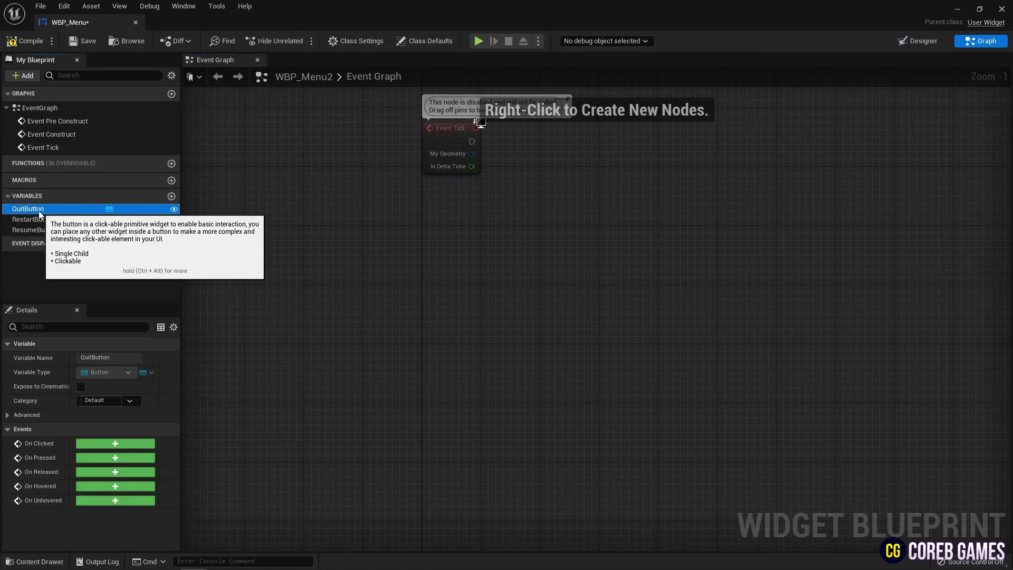
{"action": "right_click", "coordinate": [39, 211]}
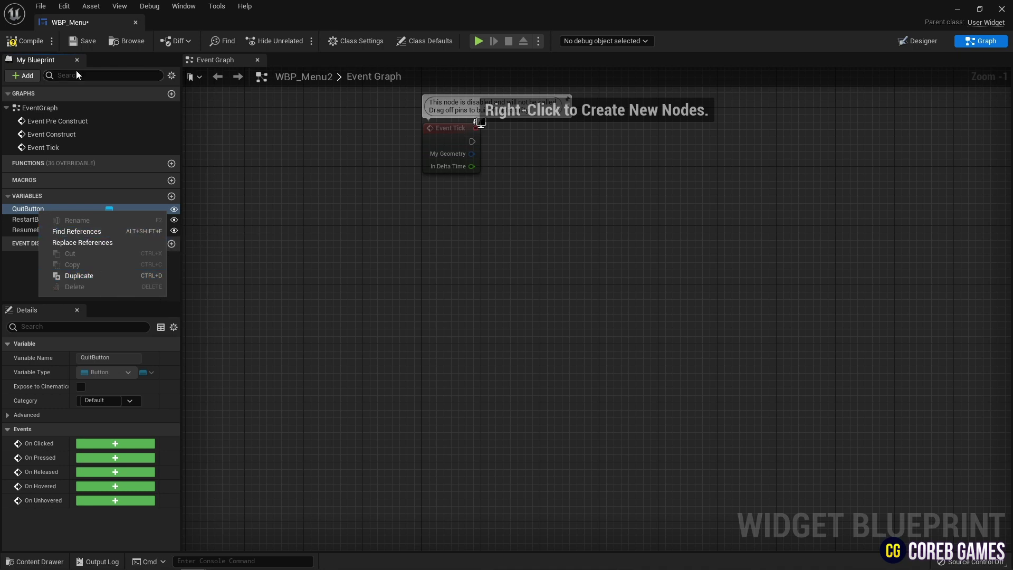
{"action": "left_click", "coordinate": [68, 208]}
{"action": "right_click", "coordinate": [59, 208]}
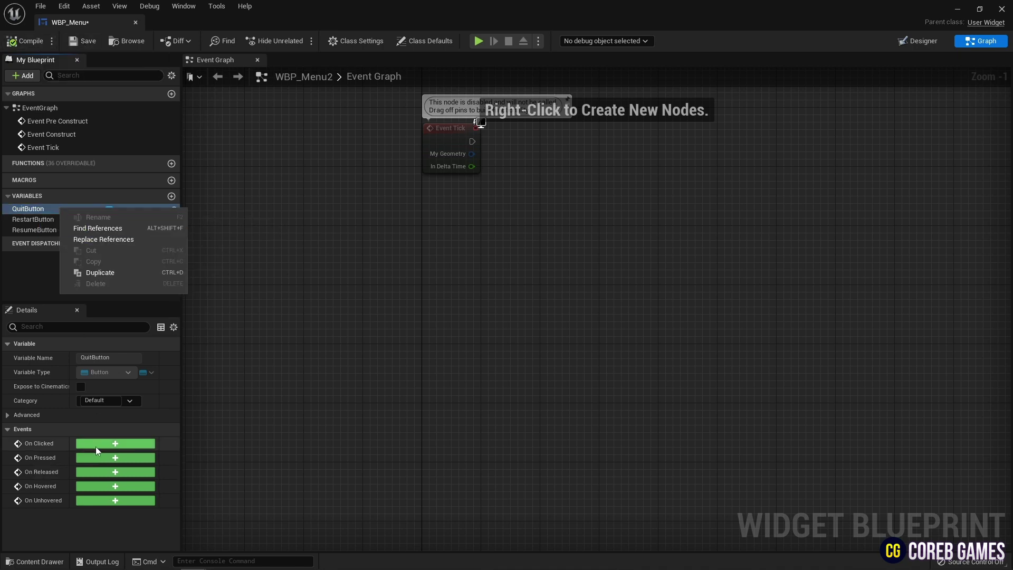
{"action": "left_click", "coordinate": [101, 444]}
{"action": "left_click", "coordinate": [55, 231]}
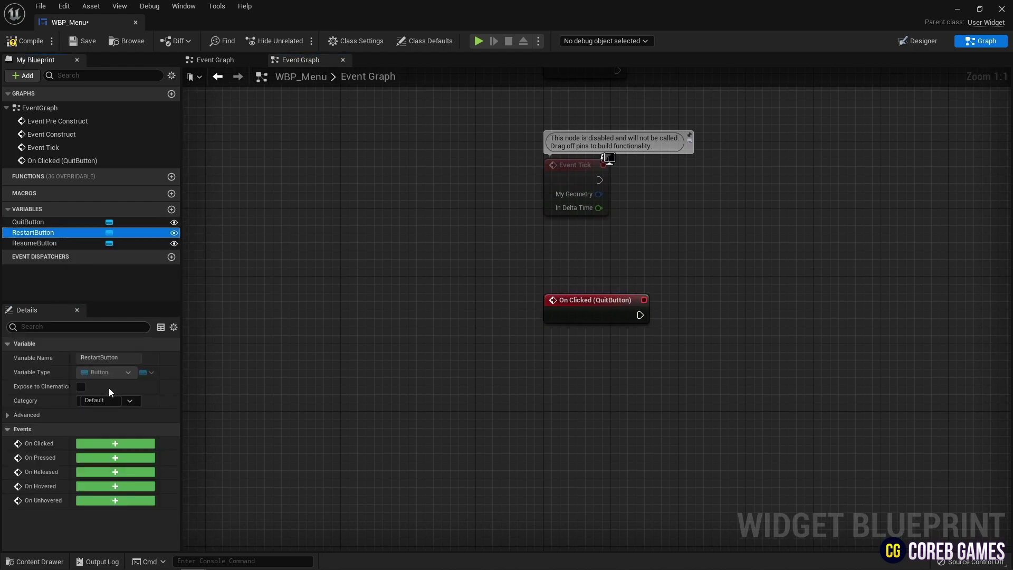
{"action": "left_click", "coordinate": [112, 444]}
{"action": "left_click", "coordinate": [34, 256]}
{"action": "left_click", "coordinate": [113, 445]}
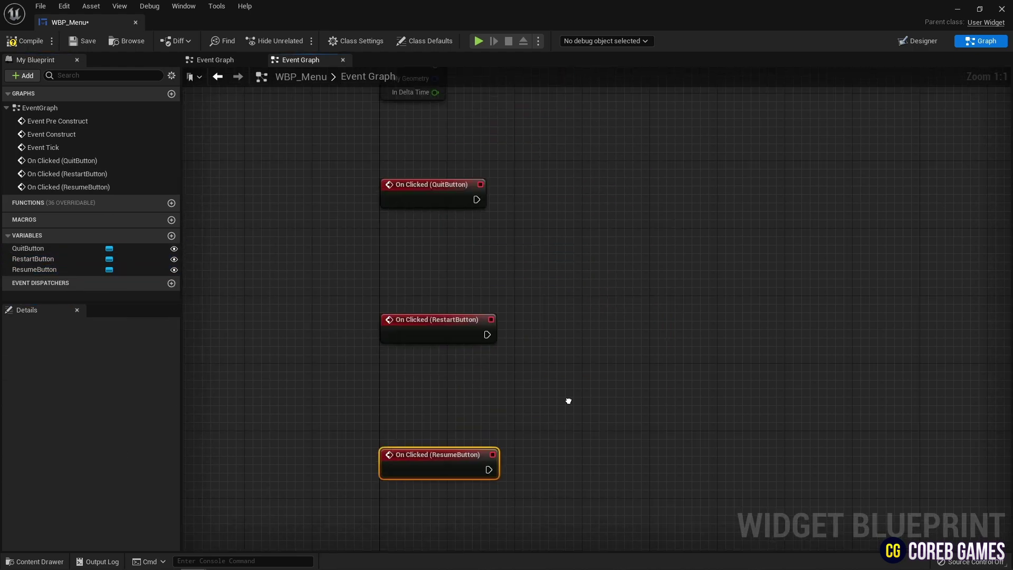
Step: Arrange the On Clicked events below Event Tick in the order ResumeButton, RestartButton, QuitButton
{"action": "left_click_drag", "start_coordinate": [435, 463], "coordinate": [424, 469]}
{"action": "left_click_drag", "start_coordinate": [421, 469], "coordinate": [422, 145]}
{"action": "left_click", "coordinate": [442, 351]}
{"action": "left_click_drag", "start_coordinate": [419, 208], "coordinate": [420, 368]}
{"action": "left_click_drag", "start_coordinate": [549, 219], "coordinate": [416, 356]}
{"action": "left_click_drag", "start_coordinate": [439, 251], "coordinate": [442, 308]}
{"action": "right_click_drag", "start_coordinate": [431, 159], "coordinate": [381, 336]}
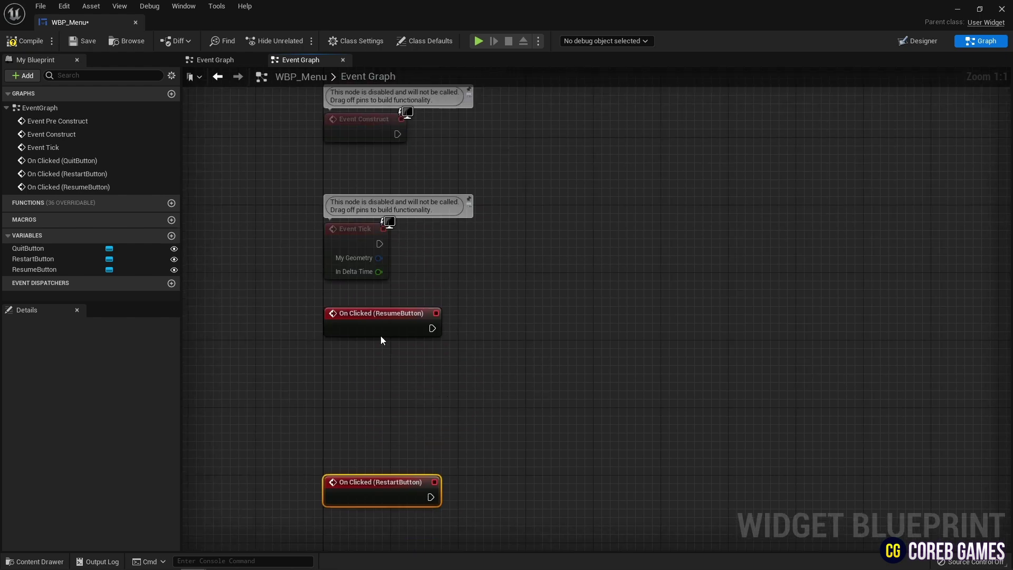
{"action": "left_click_drag", "start_coordinate": [379, 320], "coordinate": [376, 352]}
Step: Connect a Set Game Paused node to On Clicked (ResumeButton), leaving Paused unchecked, and align it with the event
{"action": "left_click_drag", "start_coordinate": [483, 361], "coordinate": [511, 353]}
{"action": "type", "text": "set gam"}
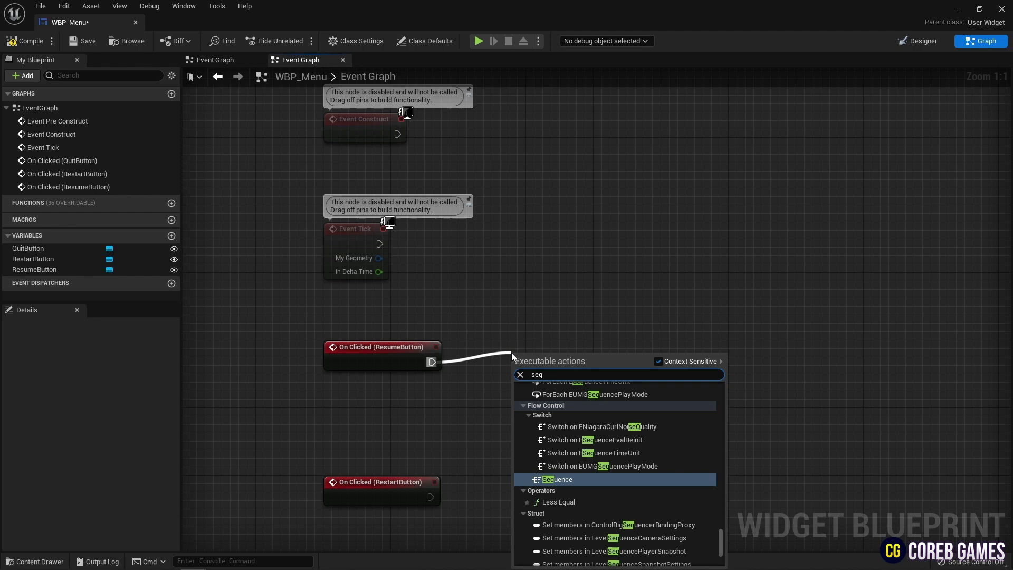
{"action": "type", "text": "e"}
{"action": "key", "text": "Return"}
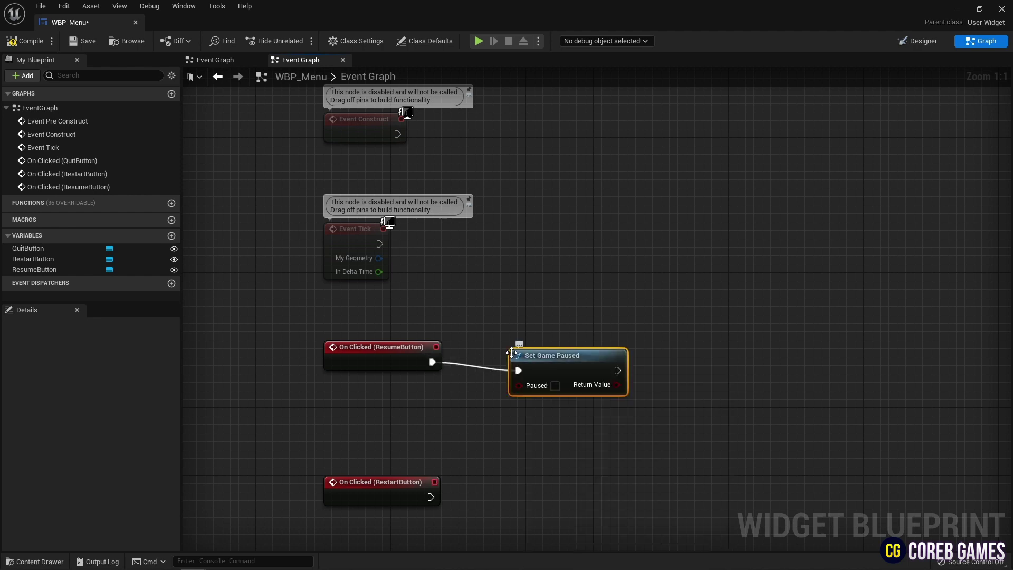
{"action": "right_click_drag", "start_coordinate": [632, 348], "coordinate": [588, 278]}
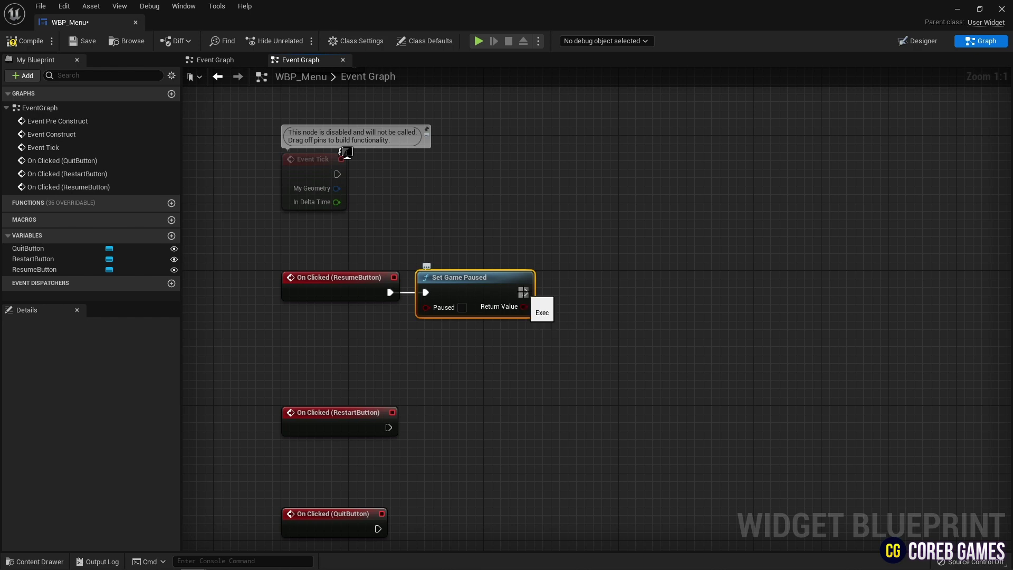
Step: Connect a Remove from Parent node after Set Game Paused and line it up with the chain
{"action": "left_click_drag", "start_coordinate": [524, 293], "coordinate": [586, 285]}
{"action": "type", "text": "re"}
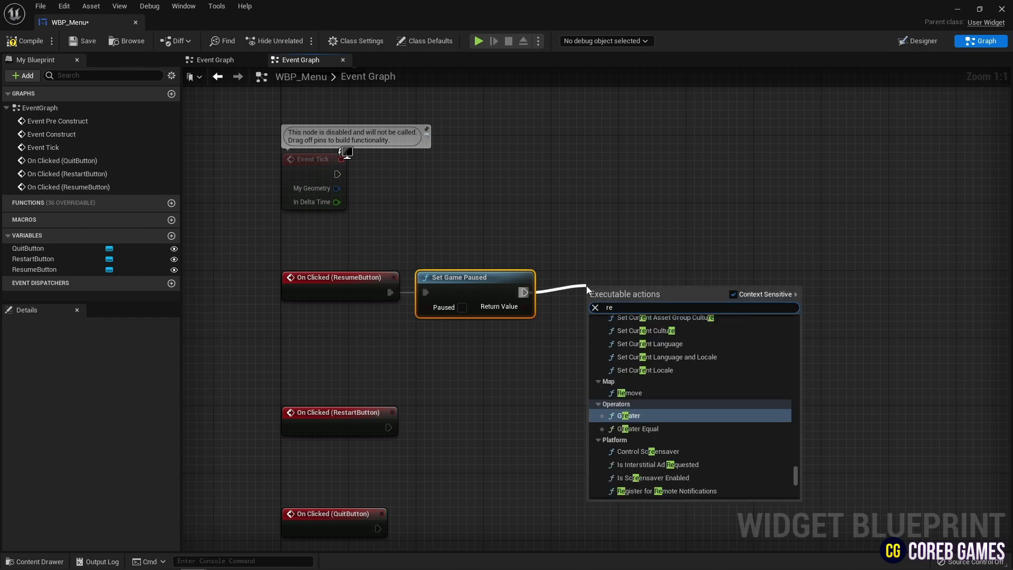
{"action": "type", "text": "move from"}
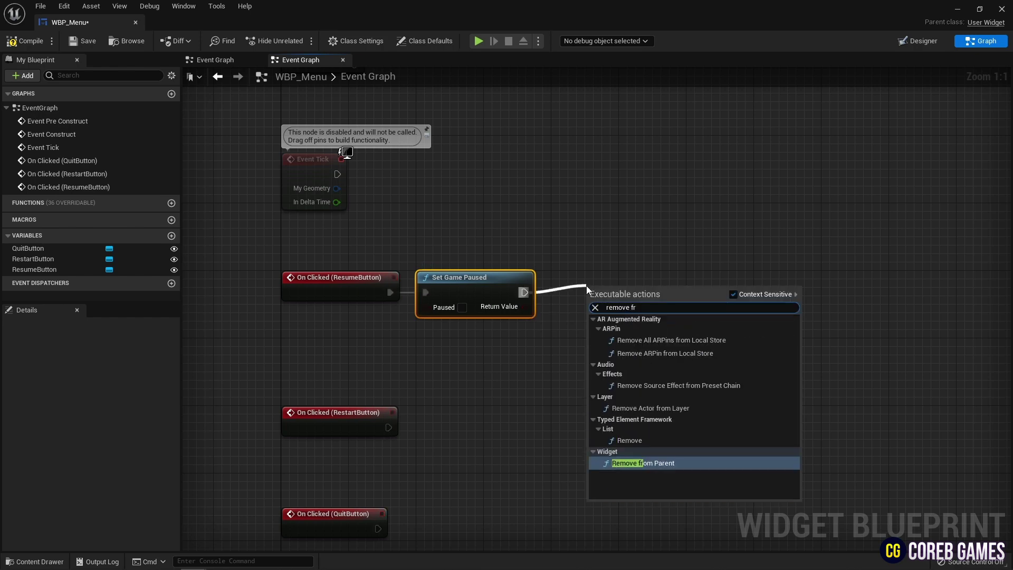
{"action": "key", "text": "Return"}
{"action": "left_click_drag", "start_coordinate": [614, 294], "coordinate": [606, 285]}
Step: Add a Get Player Controller node and place it below Remove from Parent
{"action": "right_click", "coordinate": [728, 283]}
{"action": "type", "text": "get play"}
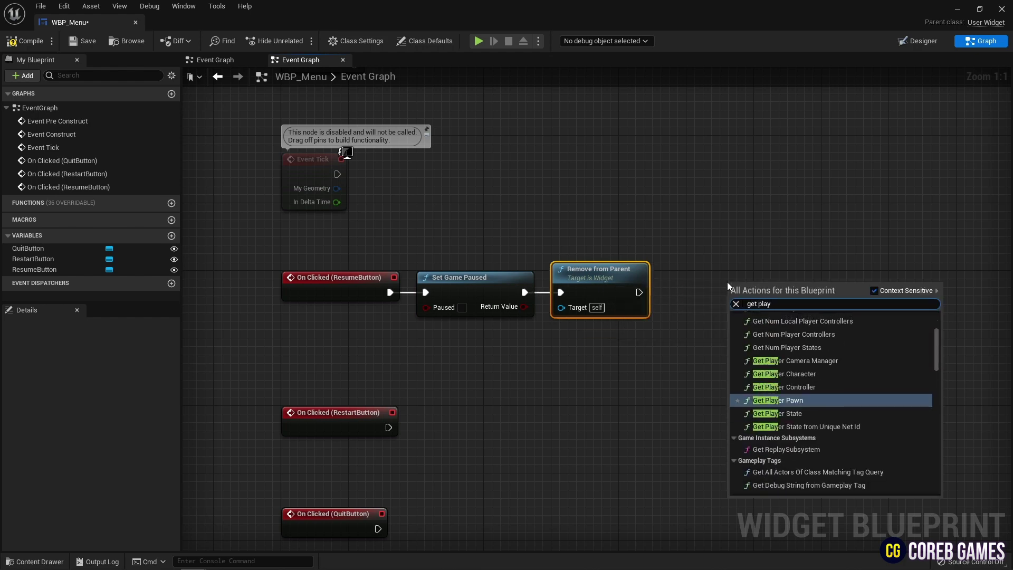
{"action": "left_click", "coordinate": [790, 387]}
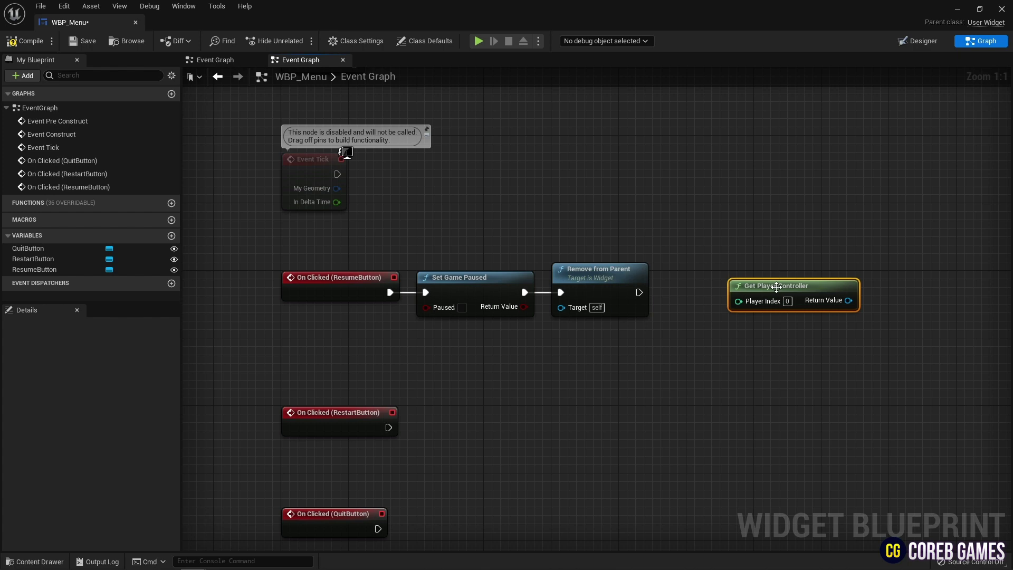
{"action": "left_click_drag", "start_coordinate": [770, 288], "coordinate": [595, 346]}
Step: Add a Set Show Mouse Cursor node targeting the player controller, unchecked, and connect it after Remove from Parent
{"action": "left_click_drag", "start_coordinate": [673, 363], "coordinate": [725, 293]}
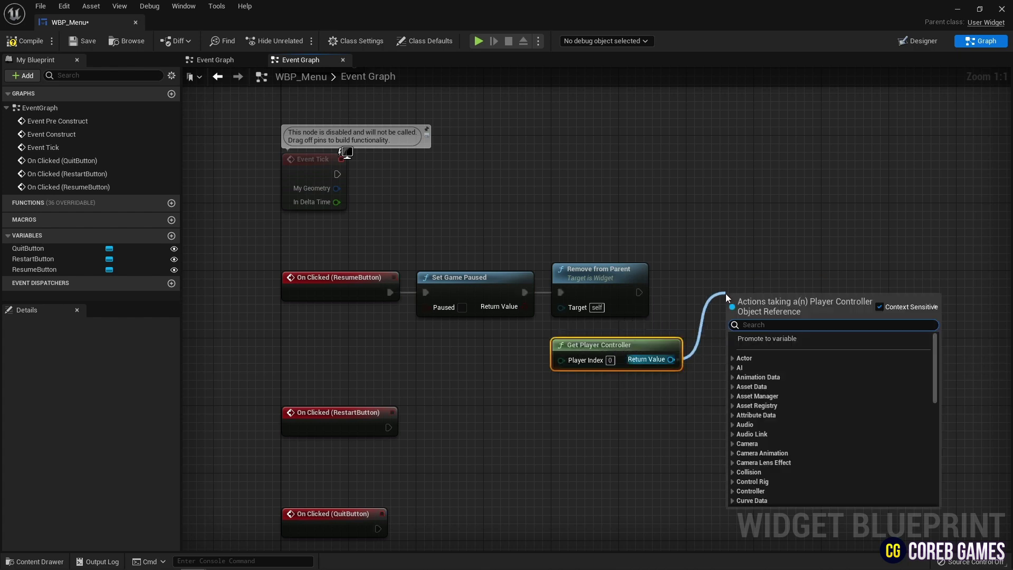
{"action": "type", "text": "show"}
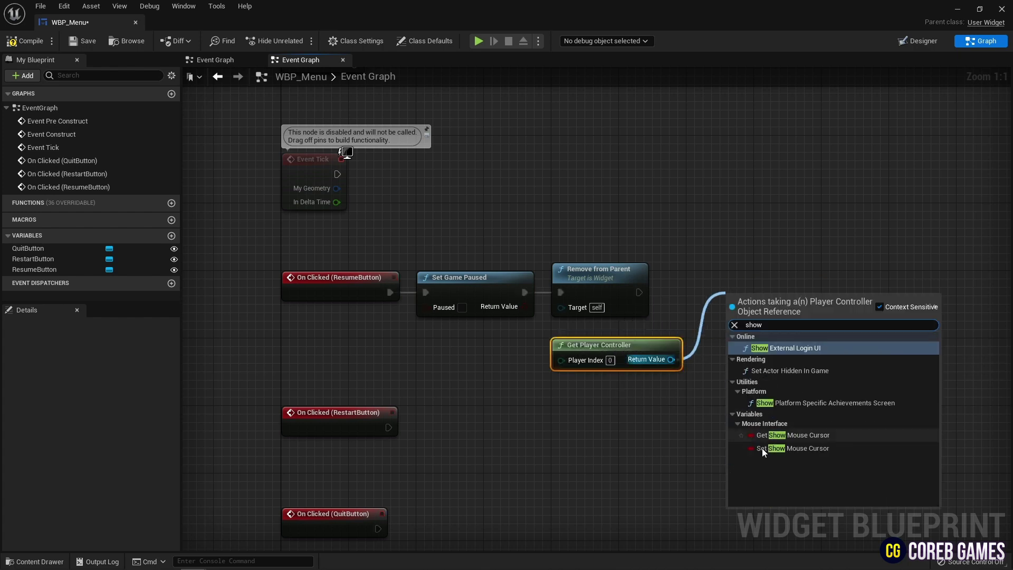
{"action": "left_click", "coordinate": [779, 447]}
{"action": "left_click_drag", "start_coordinate": [776, 299], "coordinate": [766, 279]}
{"action": "left_click_drag", "start_coordinate": [639, 292], "coordinate": [730, 292]}
{"action": "left_click_drag", "start_coordinate": [776, 292], "coordinate": [751, 293]}
Step: Connect an Open Level (by Name) node to On Clicked (RestartButton) and align it with the event
{"action": "right_click_drag", "start_coordinate": [634, 429], "coordinate": [700, 330]}
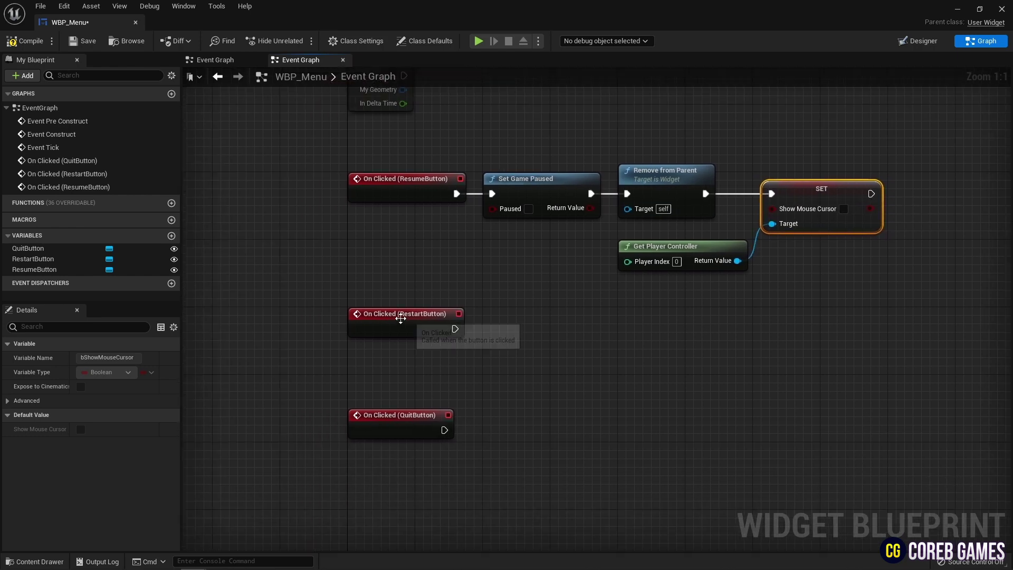
{"action": "left_click", "coordinate": [334, 420]}
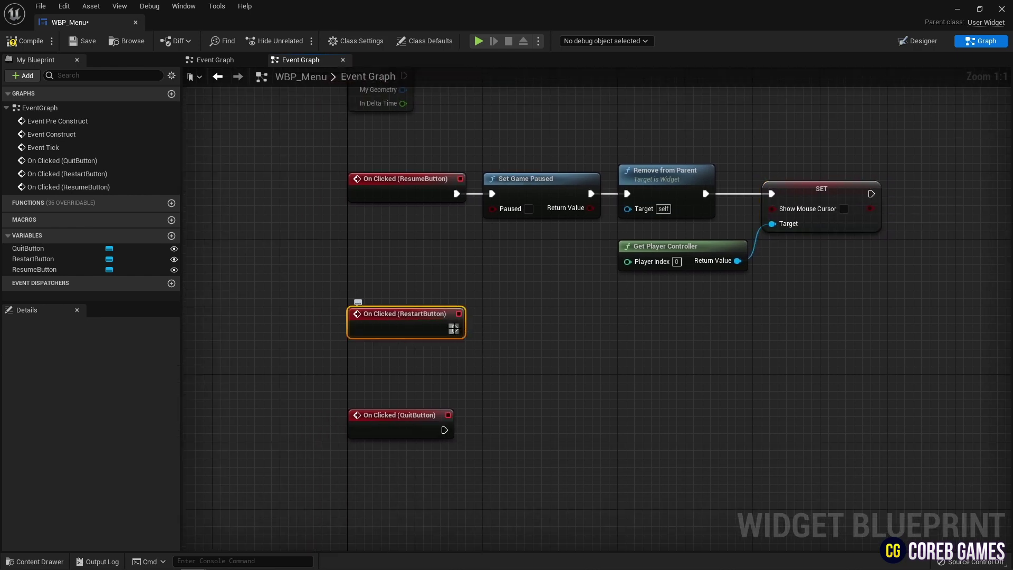
{"action": "left_click_drag", "start_coordinate": [453, 328], "coordinate": [521, 325]}
{"action": "type", "text": "ope"}
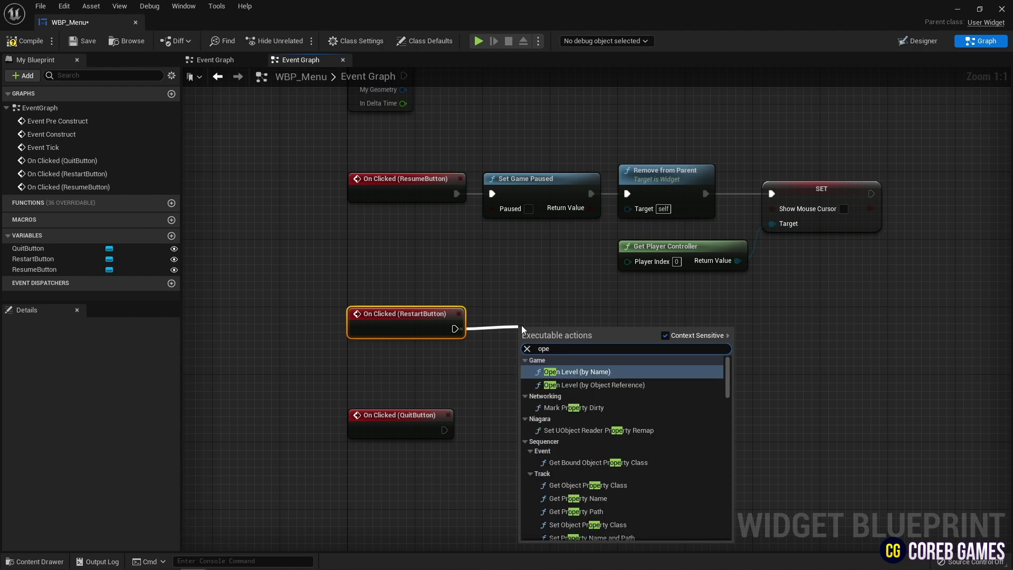
{"action": "type", "text": "n"}
{"action": "key", "text": "Return"}
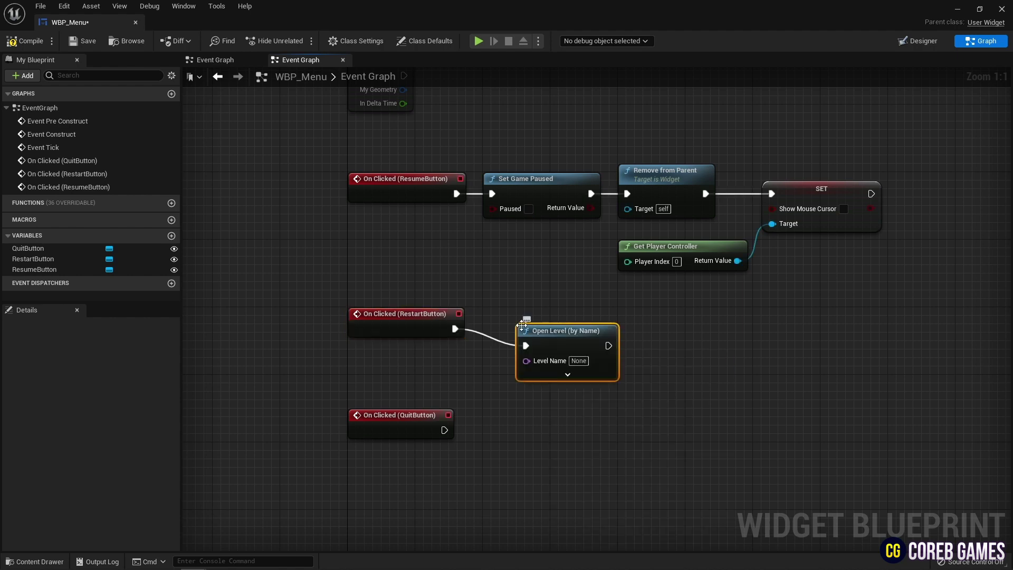
{"action": "left_click_drag", "start_coordinate": [521, 325], "coordinate": [504, 308]}
Step: Look up the map's name in the ThirdPerson Maps folder and set the Open Level node's Level Name to ThirdPersonMap
{"action": "left_click", "coordinate": [35, 561]}
{"action": "left_click", "coordinate": [82, 454]}
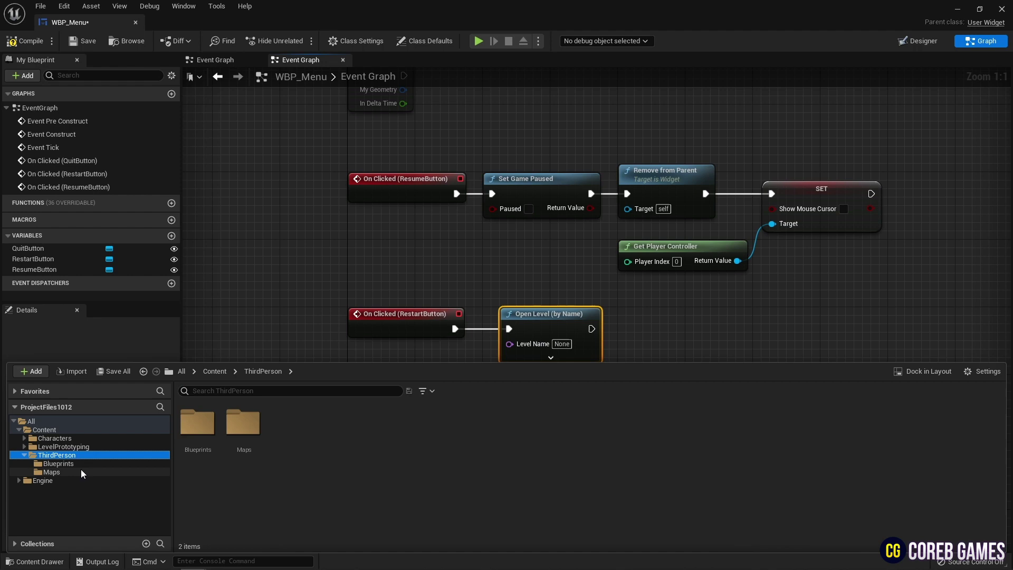
{"action": "left_click", "coordinate": [80, 471]}
{"action": "right_click", "coordinate": [206, 455]}
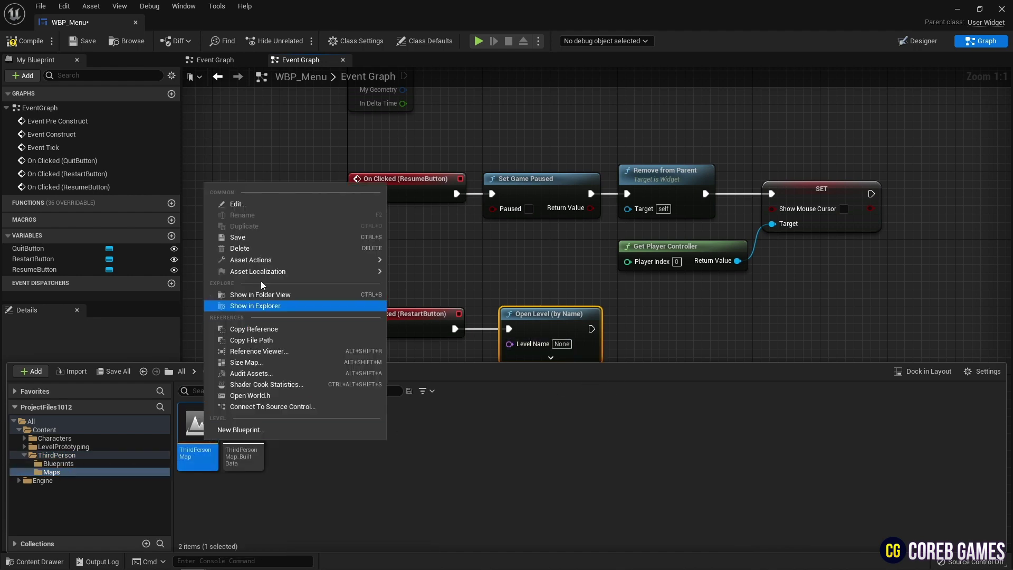
{"action": "left_click", "coordinate": [561, 343]}
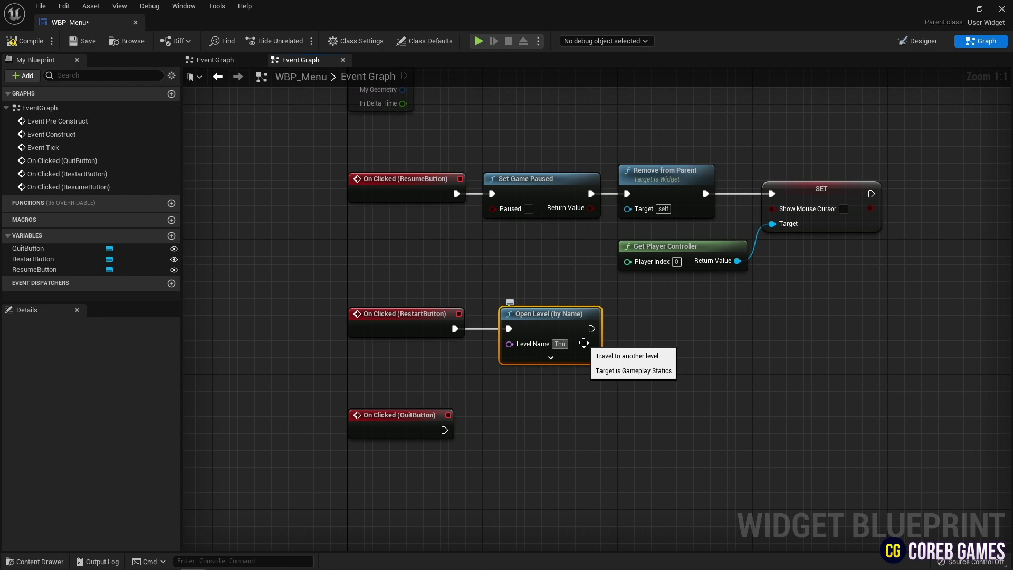
{"action": "type", "text": "ThirdPersonMap"}
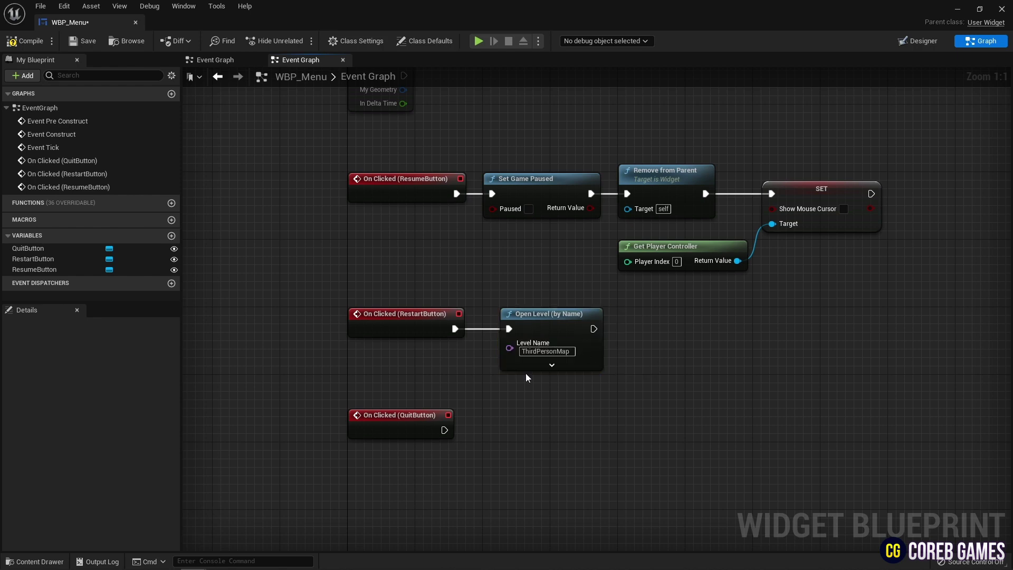
{"action": "left_click", "coordinate": [36, 562]}
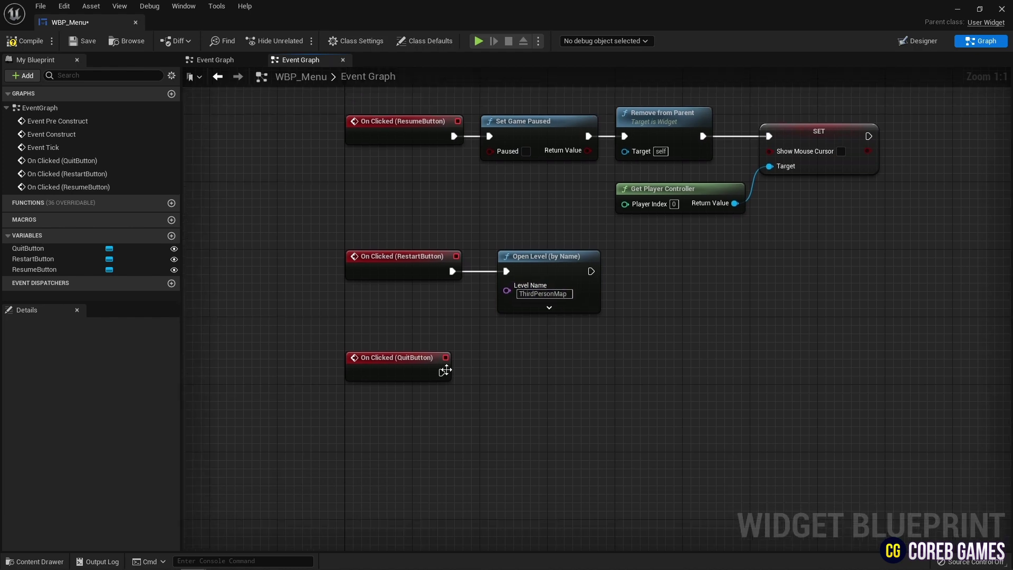
Step: Connect a Quit Game node to On Clicked (QuitButton) and straighten the connection
{"action": "left_click_drag", "start_coordinate": [441, 372], "coordinate": [500, 368]}
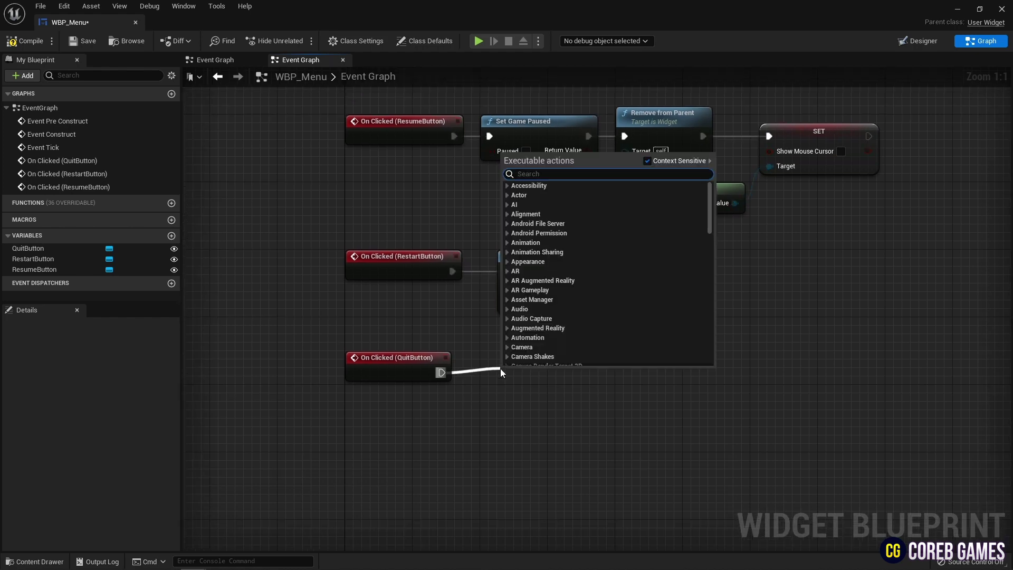
{"action": "type", "text": "quit"}
{"action": "left_click", "coordinate": [546, 201]}
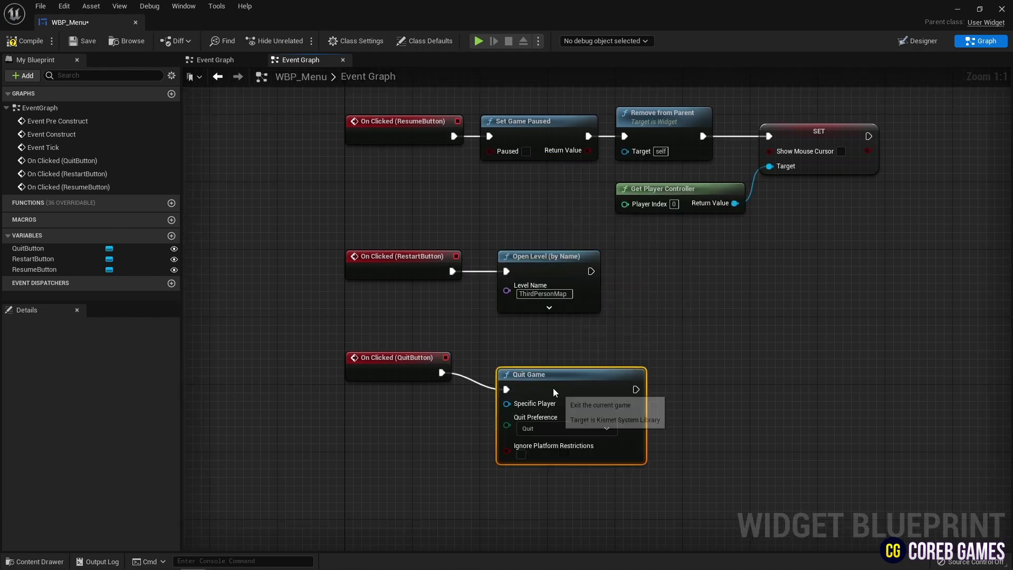
{"action": "key", "text": "q"}
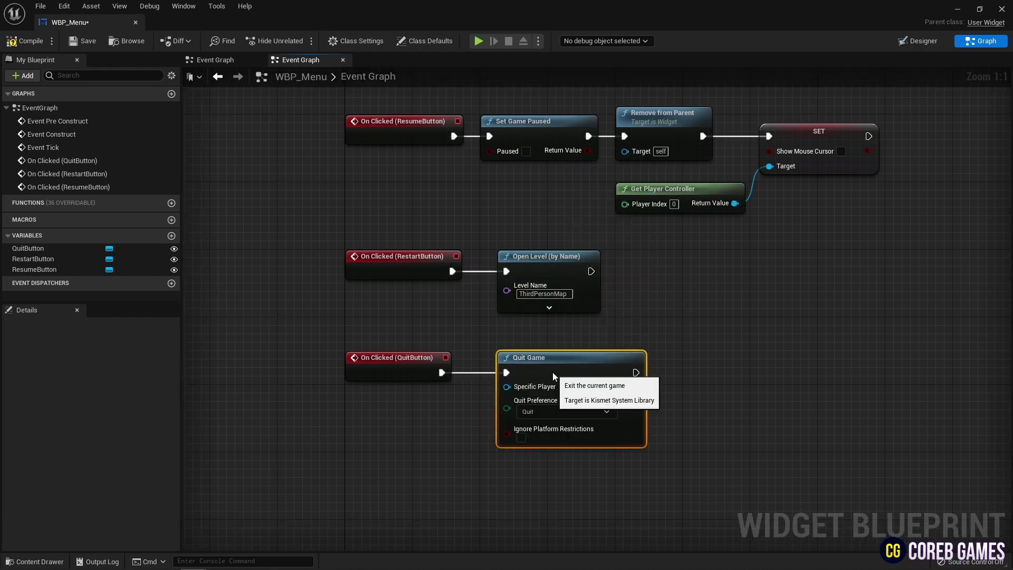
Step: Compile and save the WBP_Menu widget, and close its editor
{"action": "left_click", "coordinate": [25, 44]}
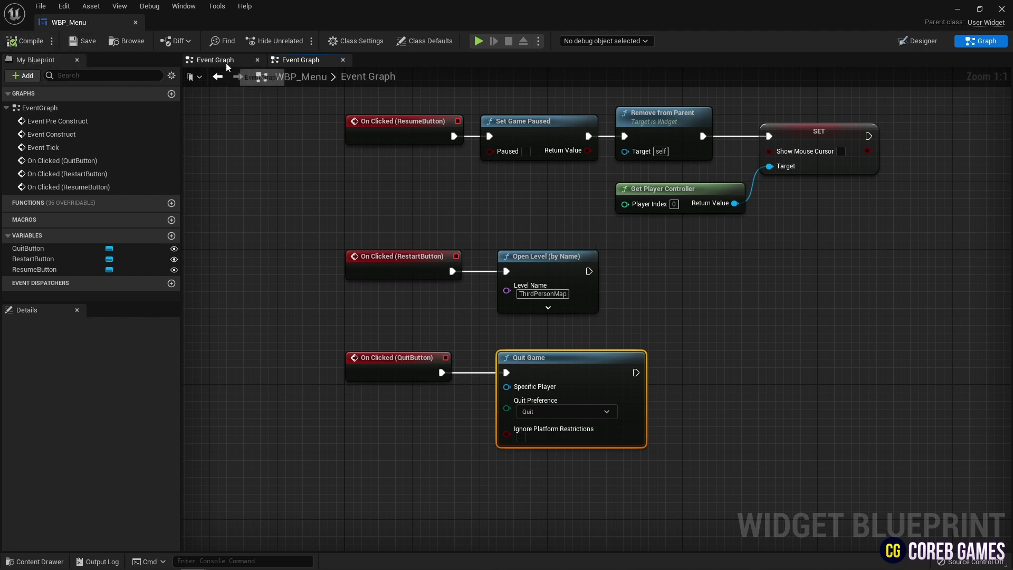
{"action": "left_click", "coordinate": [213, 59]}
{"action": "left_click", "coordinate": [135, 23]}
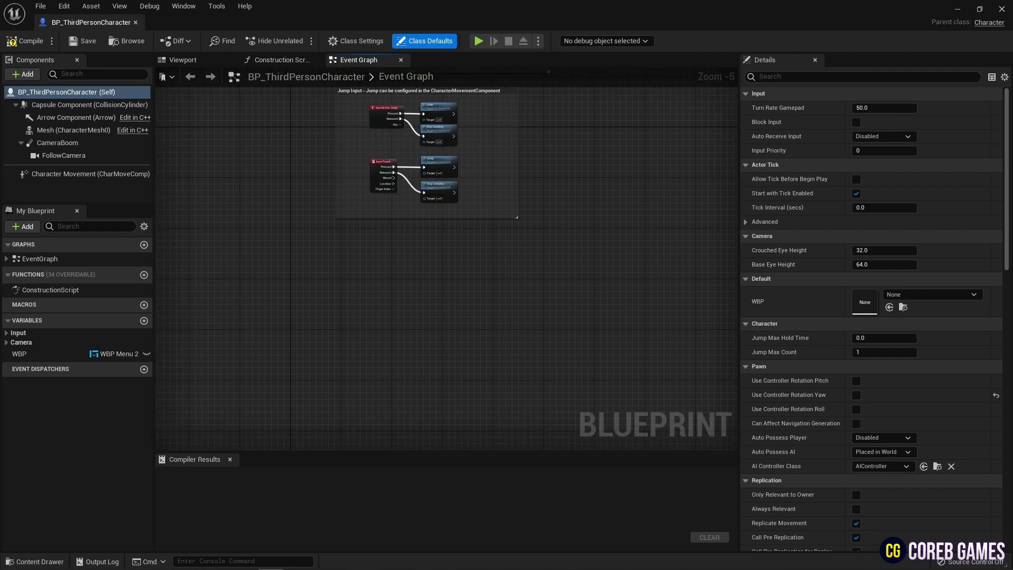
Step: Add an Event BeginPlay node below the jump input section in the BP_ThirdPersonCharacter event graph
{"action": "right_click", "coordinate": [354, 240]}
{"action": "type", "text": "begi"}
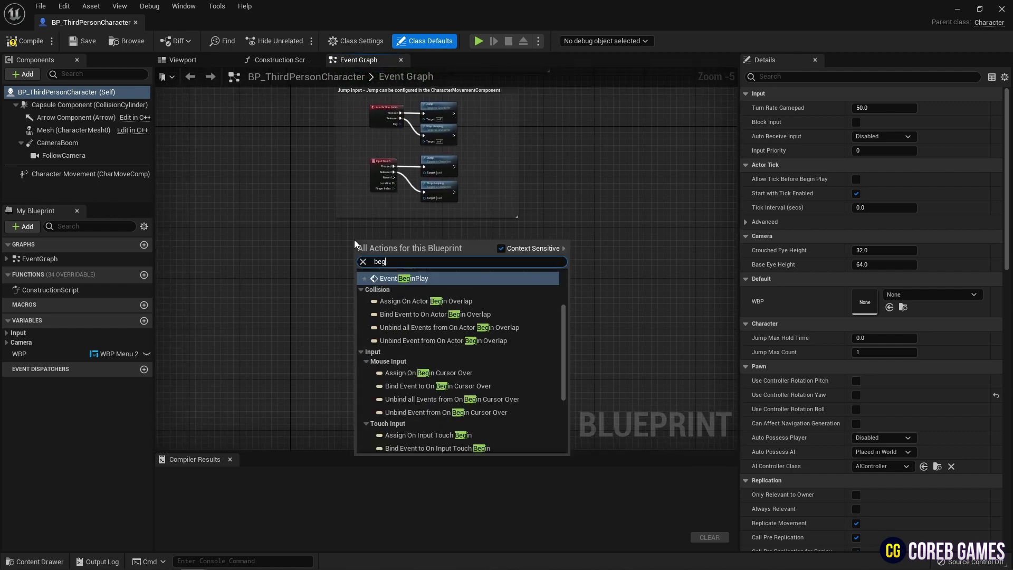
{"action": "key", "text": "Return"}
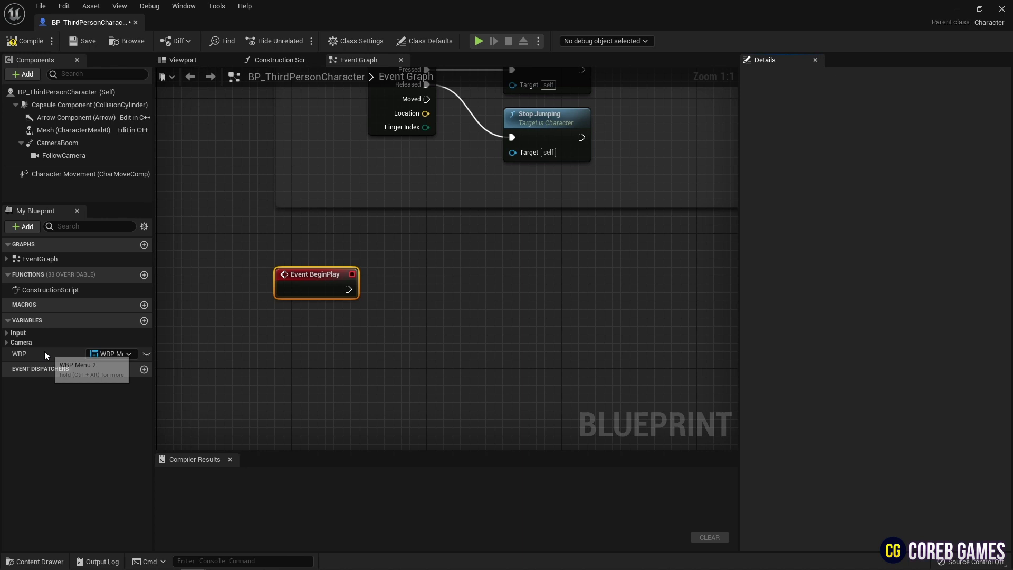
Step: Delete the old WBP variable and connect a Create Widget node with class WBP Menu to Event BeginPlay
{"action": "right_click", "coordinate": [45, 352]}
{"action": "left_click", "coordinate": [84, 427]}
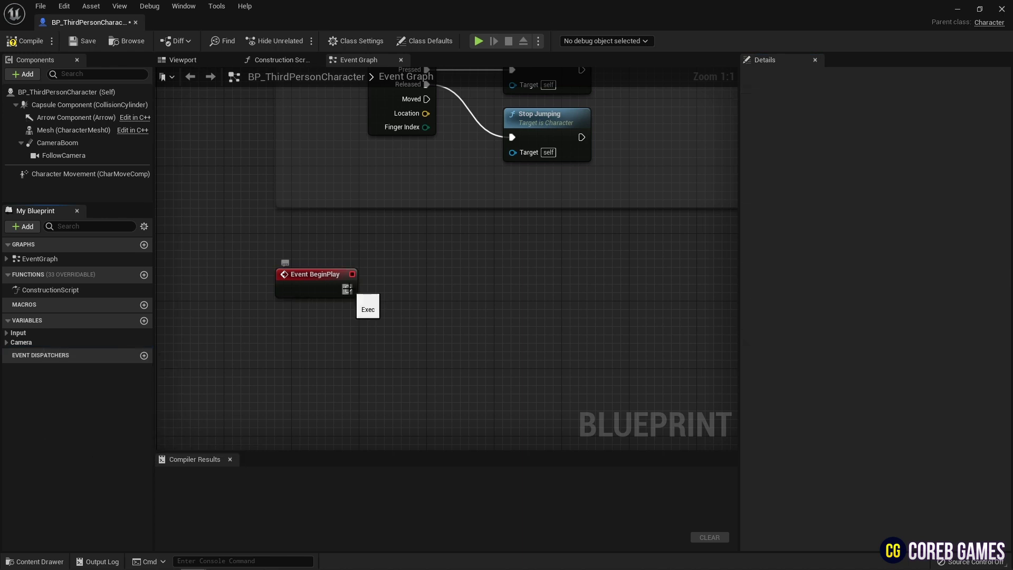
{"action": "left_click_drag", "start_coordinate": [347, 289], "coordinate": [412, 286]}
{"action": "type", "text": "create"}
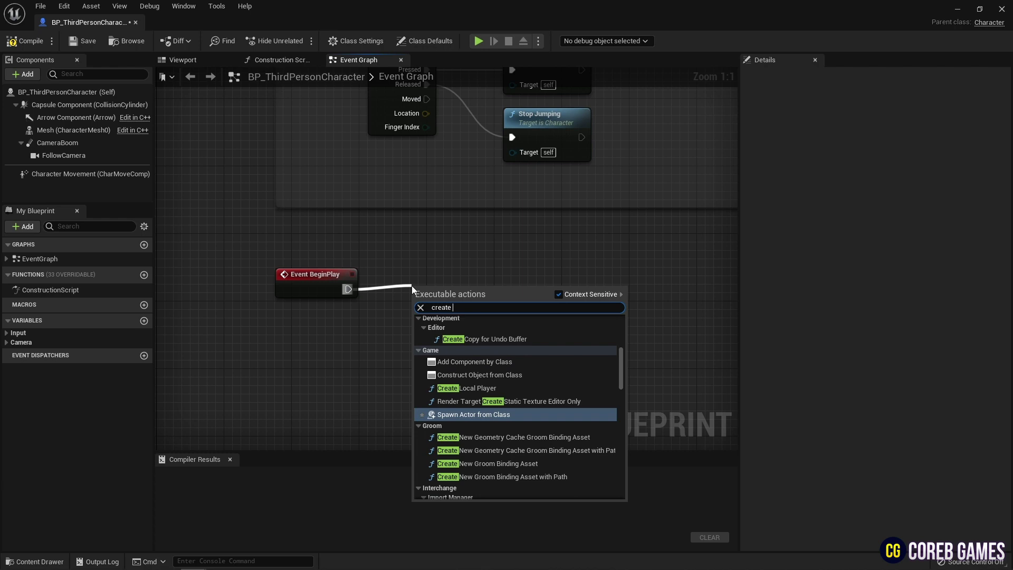
{"action": "type", "text": " widget"}
{"action": "left_click", "coordinate": [475, 332]}
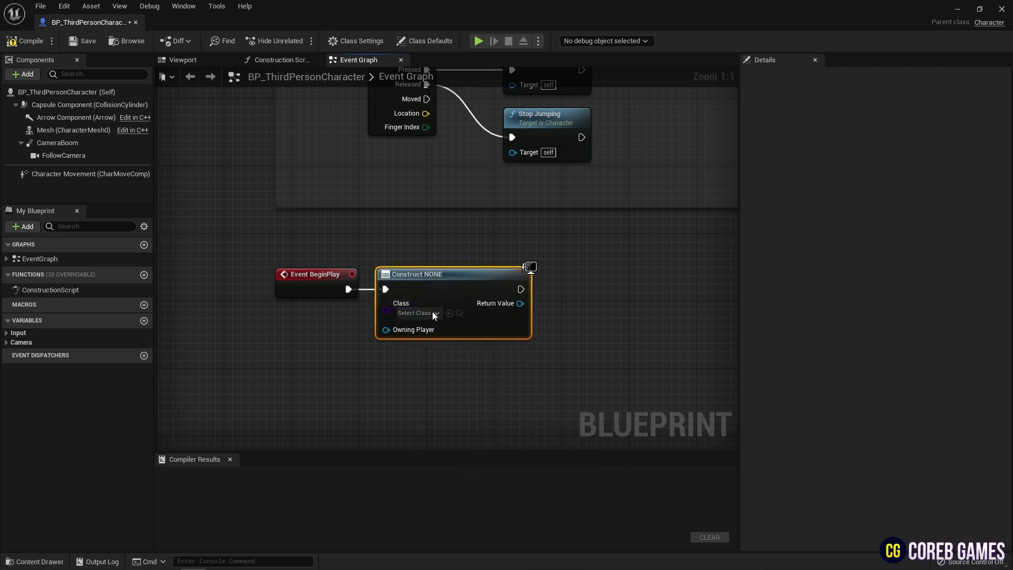
{"action": "left_click", "coordinate": [435, 315]}
{"action": "left_click", "coordinate": [464, 365]}
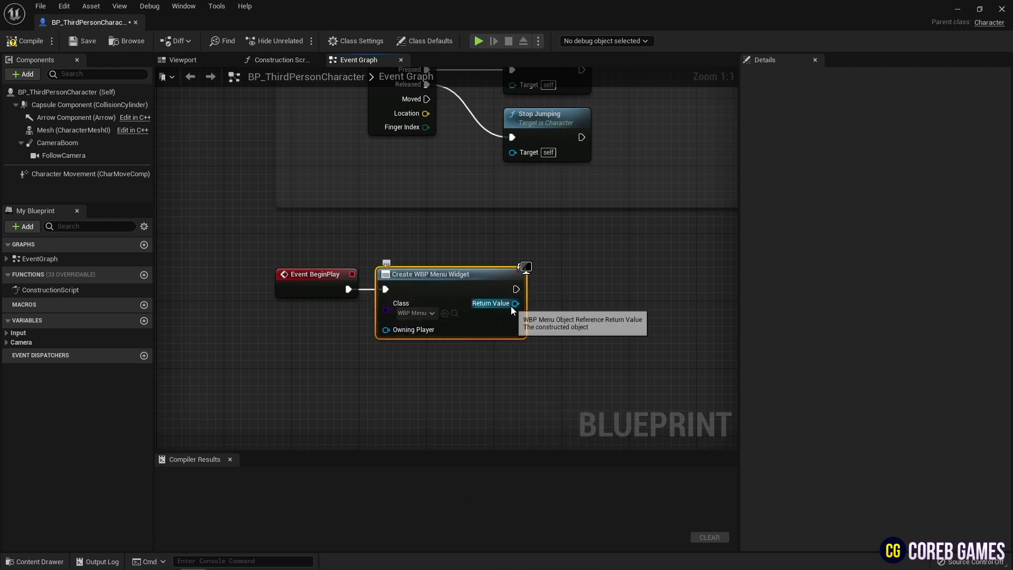
Step: Promote the return value of the Create WBP Menu Widget node to a variable named WBP
{"action": "left_click_drag", "start_coordinate": [511, 306], "coordinate": [565, 299]}
{"action": "left_click", "coordinate": [591, 369]}
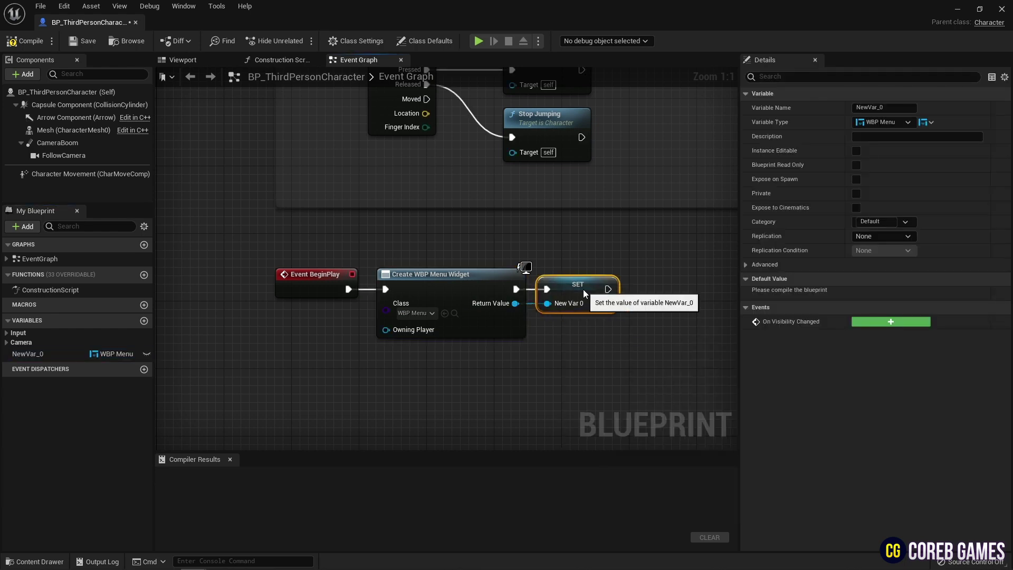
{"action": "type", "text": "WBP"}
{"action": "key", "text": "Return"}
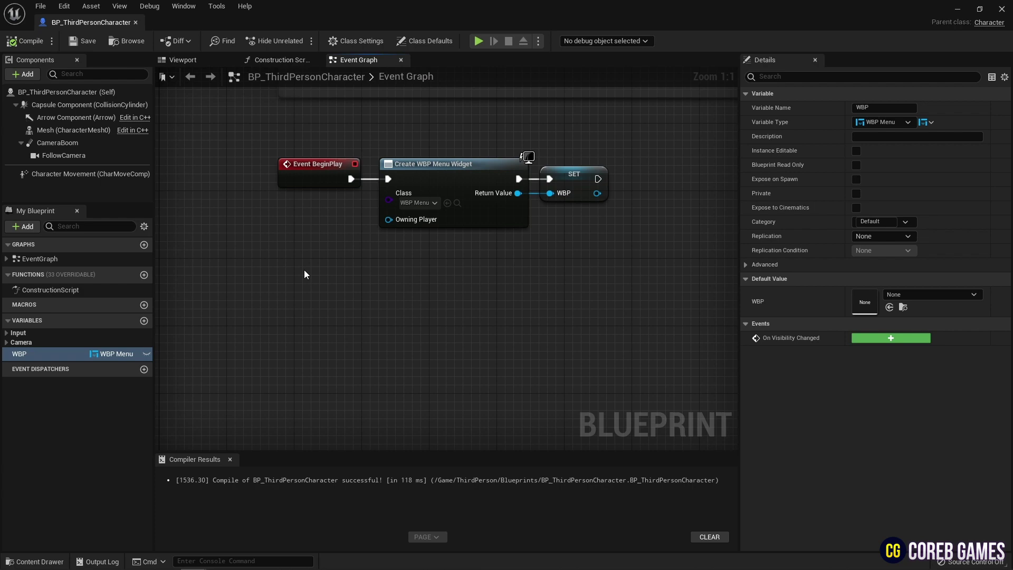
Step: Add a keyboard event node for the 1 key below Event BeginPlay
{"action": "right_click", "coordinate": [304, 270]}
{"action": "type", "text": "keyboar"}
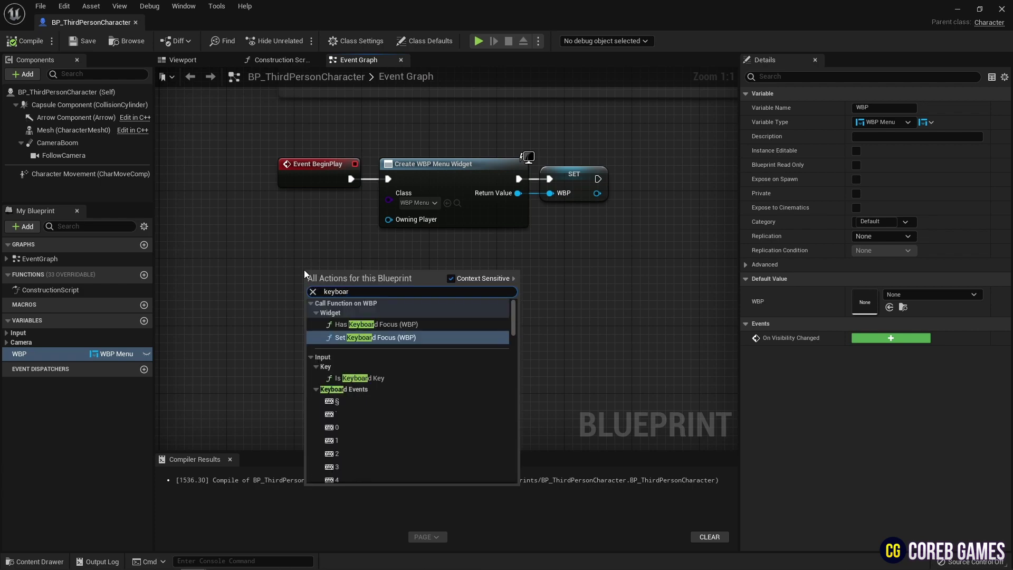
{"action": "left_click", "coordinate": [358, 439]}
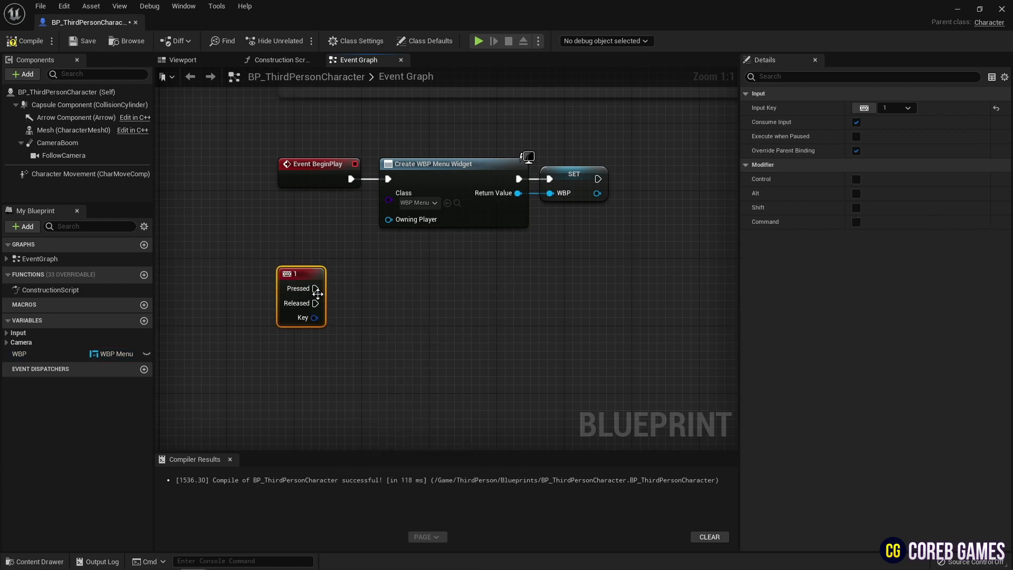
Step: Place a WBP getter, attach an Add to Viewport node to it, and connect the 1 key's Pressed output to that node
{"action": "left_click_drag", "start_coordinate": [49, 355], "coordinate": [314, 385], "text": "ctrl"}
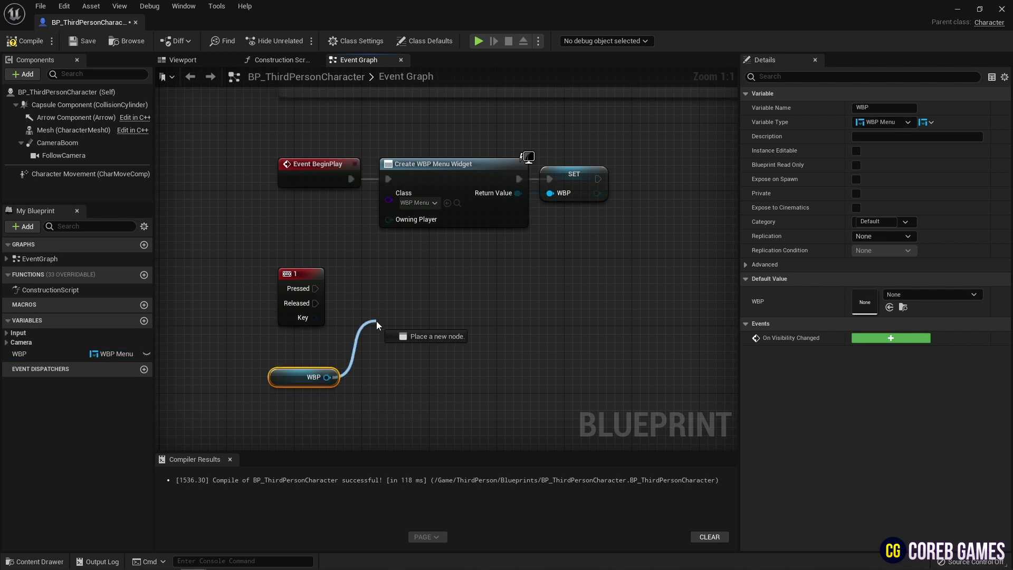
{"action": "left_click_drag", "start_coordinate": [376, 321], "coordinate": [376, 320]}
{"action": "type", "text": "add to"}
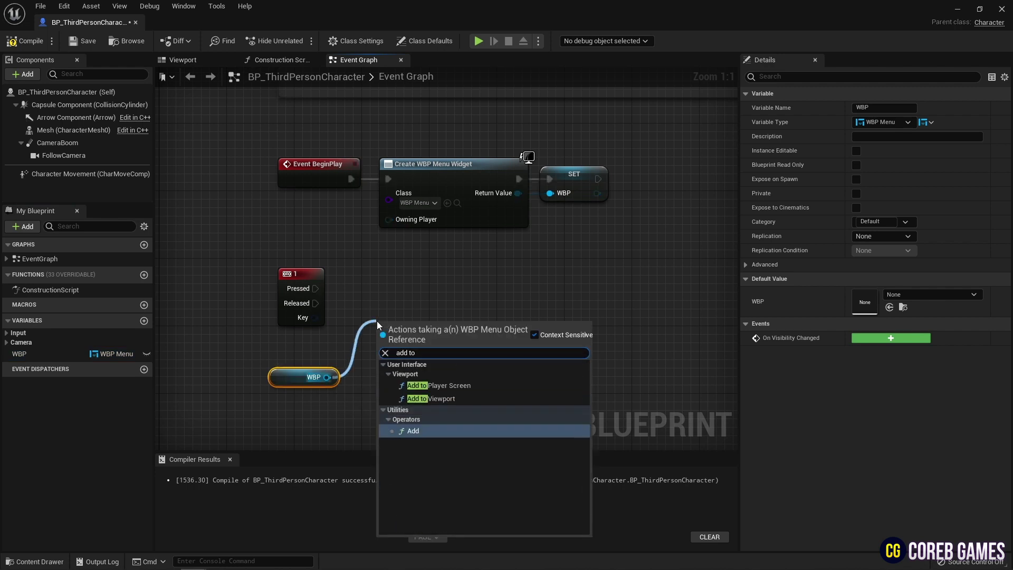
{"action": "left_click", "coordinate": [443, 398]}
{"action": "left_click_drag", "start_coordinate": [438, 338], "coordinate": [441, 286]}
{"action": "left_click_drag", "start_coordinate": [315, 288], "coordinate": [411, 268]}
{"action": "left_click_drag", "start_coordinate": [296, 376], "coordinate": [296, 350]}
Step: Connect a Set Game Paused node after Add to Viewport and enable its Paused option
{"action": "left_click_drag", "start_coordinate": [455, 289], "coordinate": [523, 284]}
{"action": "type", "text": "set"}
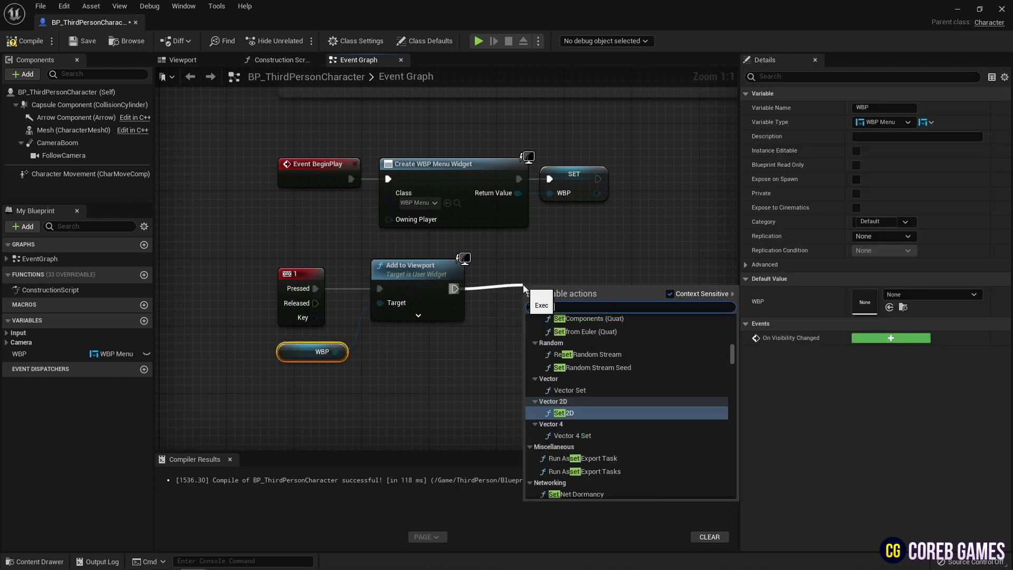
{"action": "type", "text": " game"}
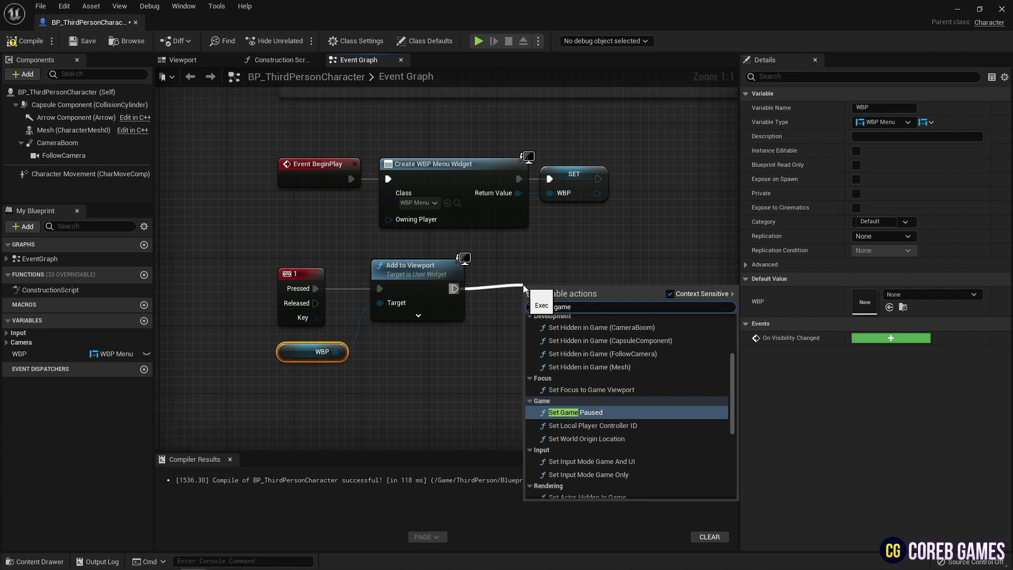
{"action": "key", "text": "Return"}
{"action": "left_click", "coordinate": [534, 304]}
{"action": "right_click_drag", "start_coordinate": [603, 340], "coordinate": [526, 317]}
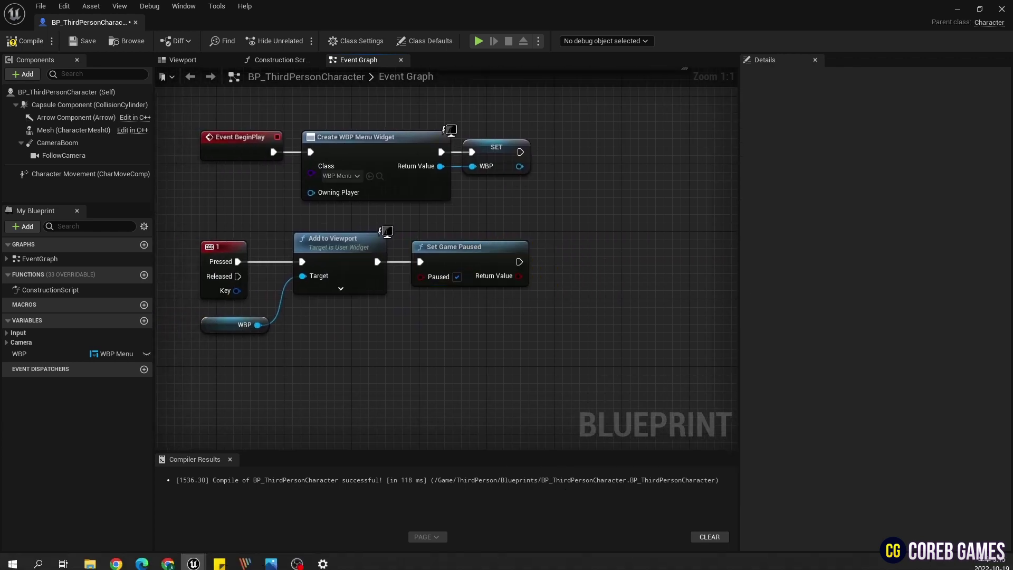
Step: Open the WBP_Menu event graph from the Content folder and copy its Set Show Mouse Cursor and Get Player Controller nodes
{"action": "left_click", "coordinate": [29, 562]}
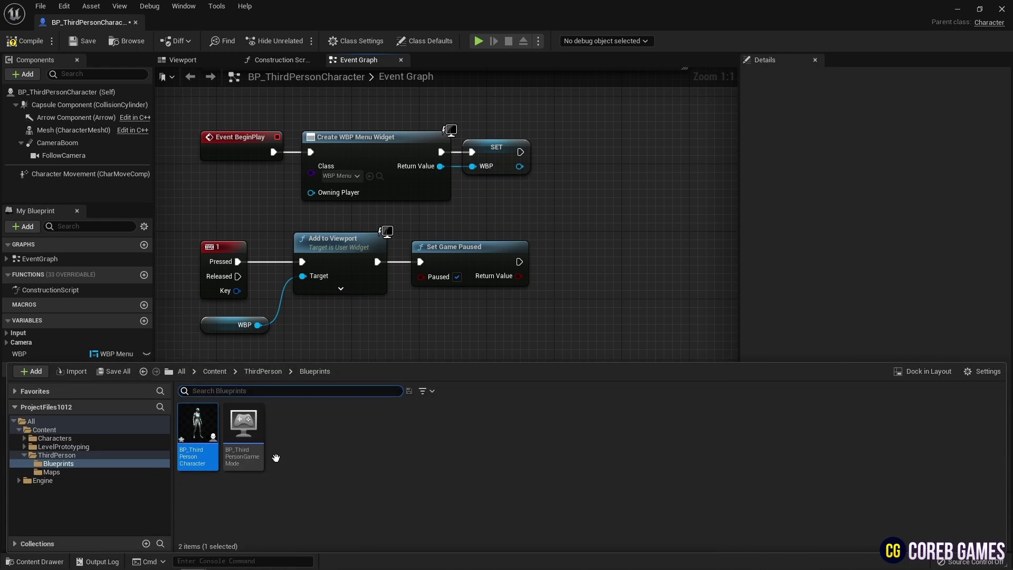
{"action": "left_click", "coordinate": [74, 471]}
{"action": "left_click", "coordinate": [80, 463]}
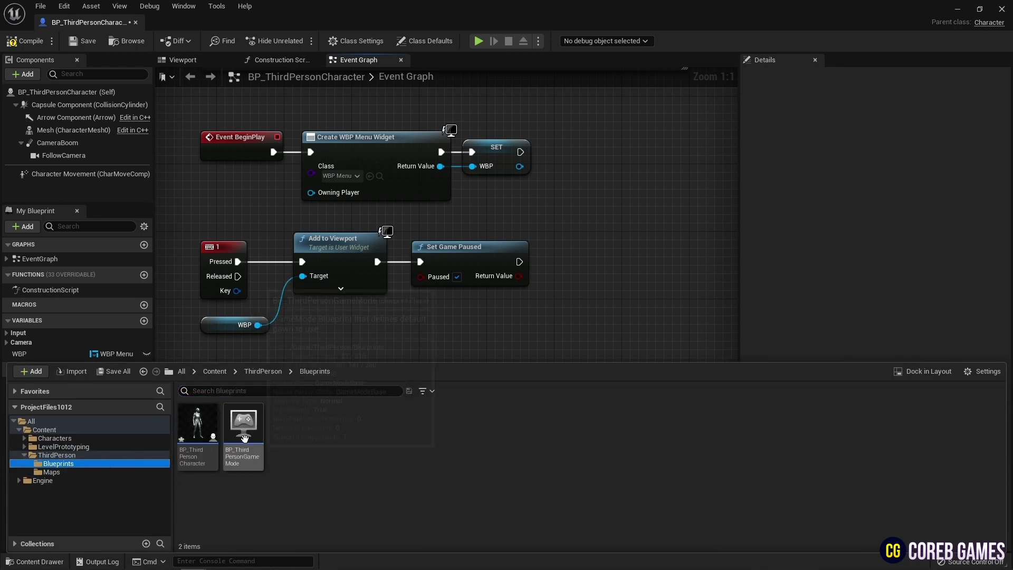
{"action": "left_click", "coordinate": [81, 429]}
{"action": "double_click", "coordinate": [343, 422]}
{"action": "left_click", "coordinate": [977, 45]}
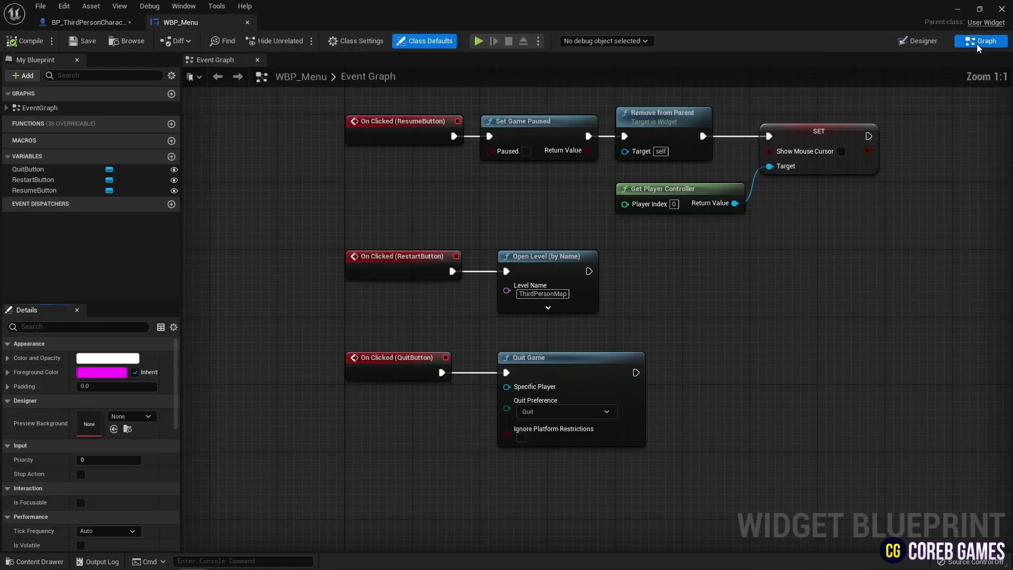
{"action": "left_click_drag", "start_coordinate": [927, 127], "coordinate": [740, 183]}
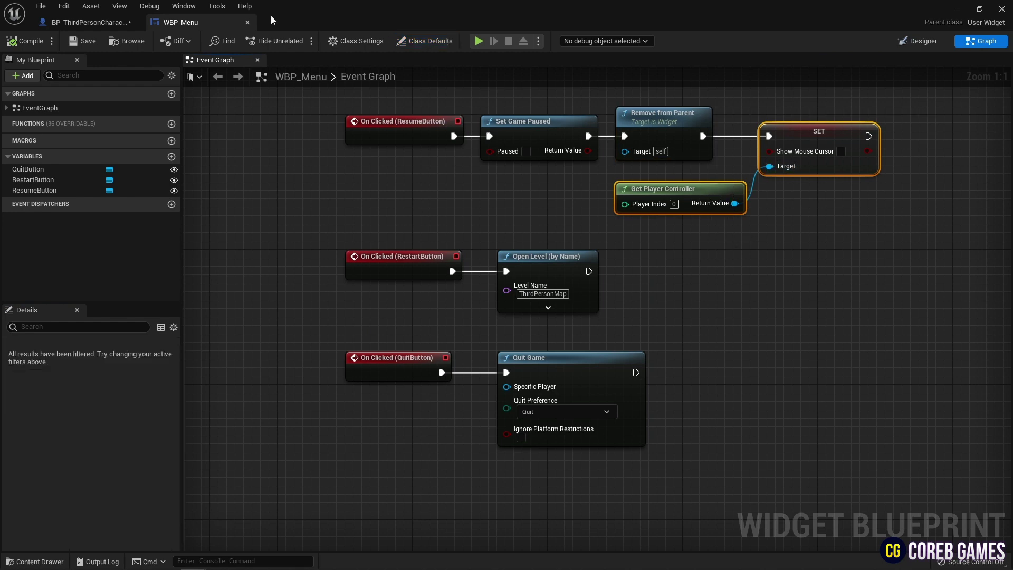
Step: Paste the copied nodes into the BP_ThirdPersonCharacter graph, connect them after Set Game Paused, and enable Show Mouse Cursor
{"action": "left_click", "coordinate": [87, 22]}
{"action": "key", "text": "ctrl+v"}
{"action": "left_click_drag", "start_coordinate": [654, 290], "coordinate": [565, 262]}
{"action": "left_click", "coordinate": [637, 276]}
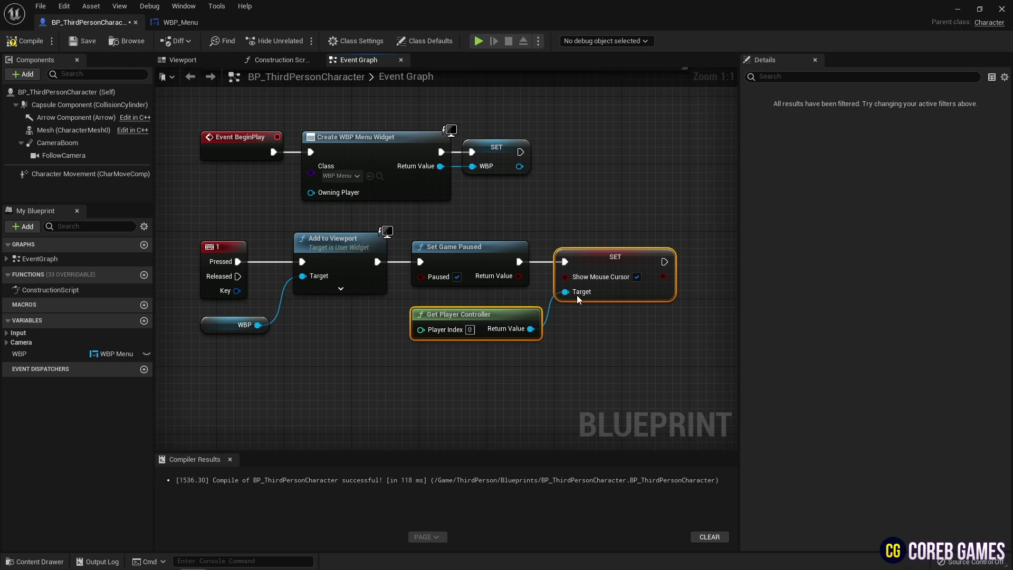
Step: Compile the character blueprint, return to the ThirdPersonMap level, and start a play test with control of the character
{"action": "left_click", "coordinate": [27, 40]}
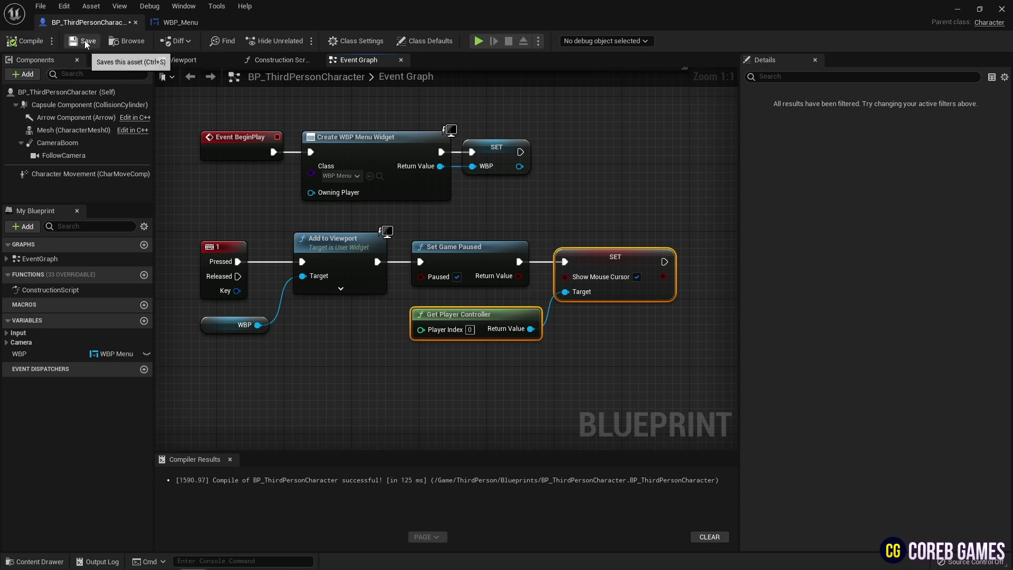
{"action": "left_click", "coordinate": [956, 9]}
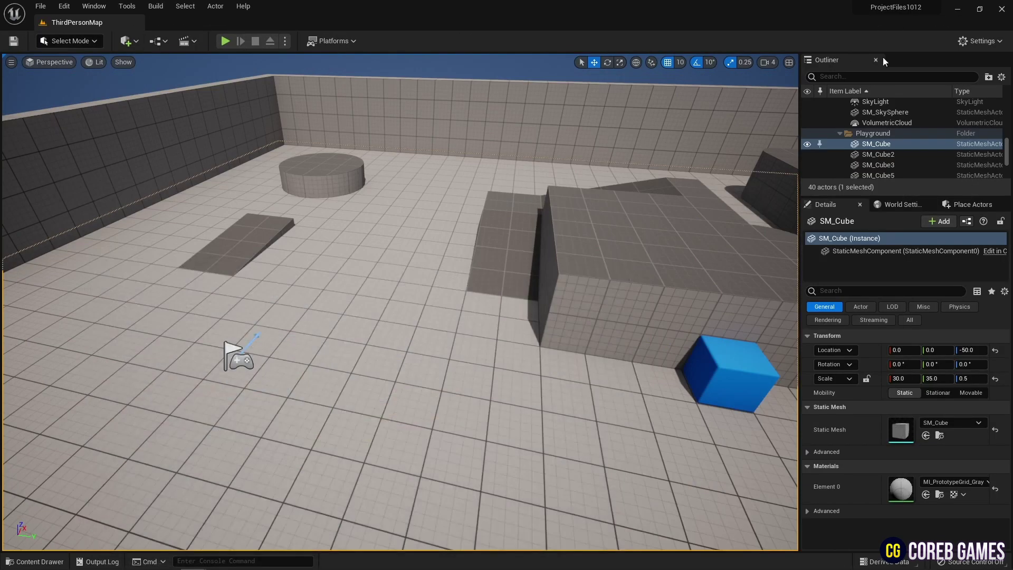
{"action": "right_click_drag", "start_coordinate": [428, 273], "coordinate": [428, 232]}
{"action": "left_click", "coordinate": [226, 40]}
{"action": "left_click", "coordinate": [378, 191]}
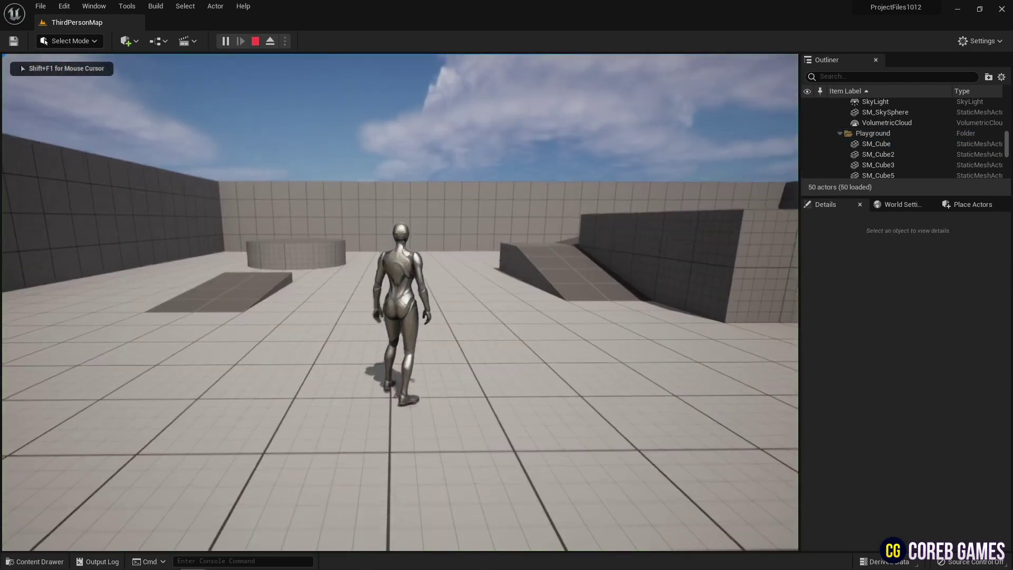